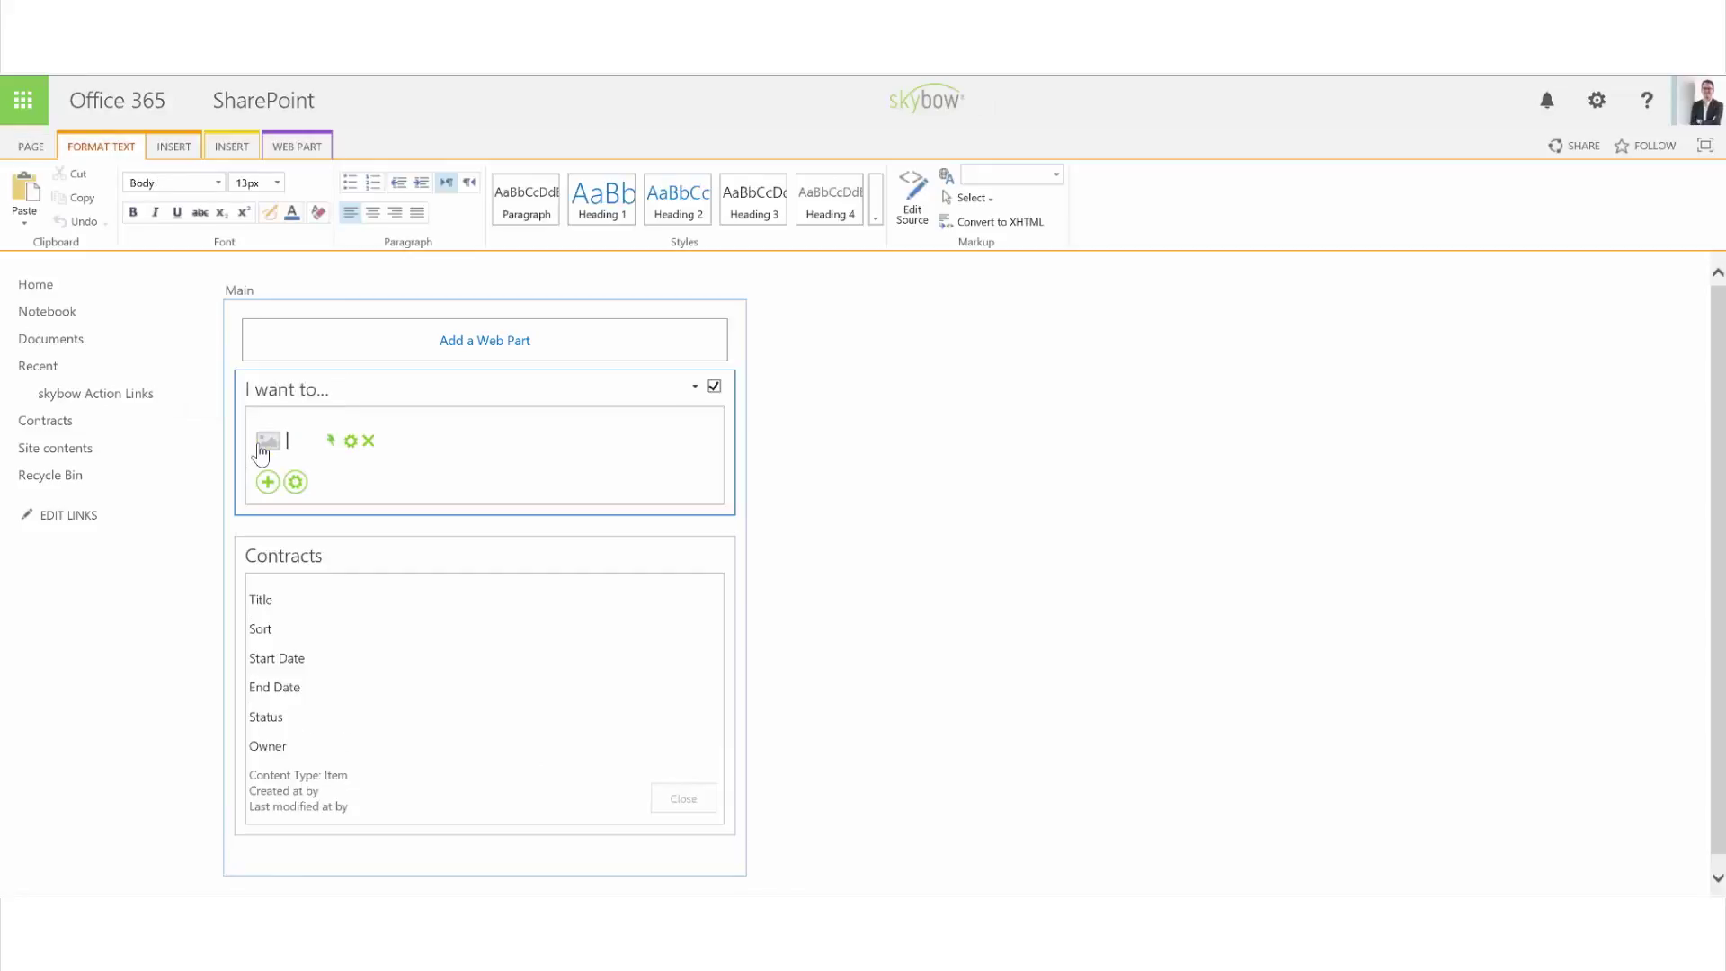
Label the new action link in the "I want to..." web part as "Cancell Contract".
text(Cand)
text(ell Contr)
text(act)
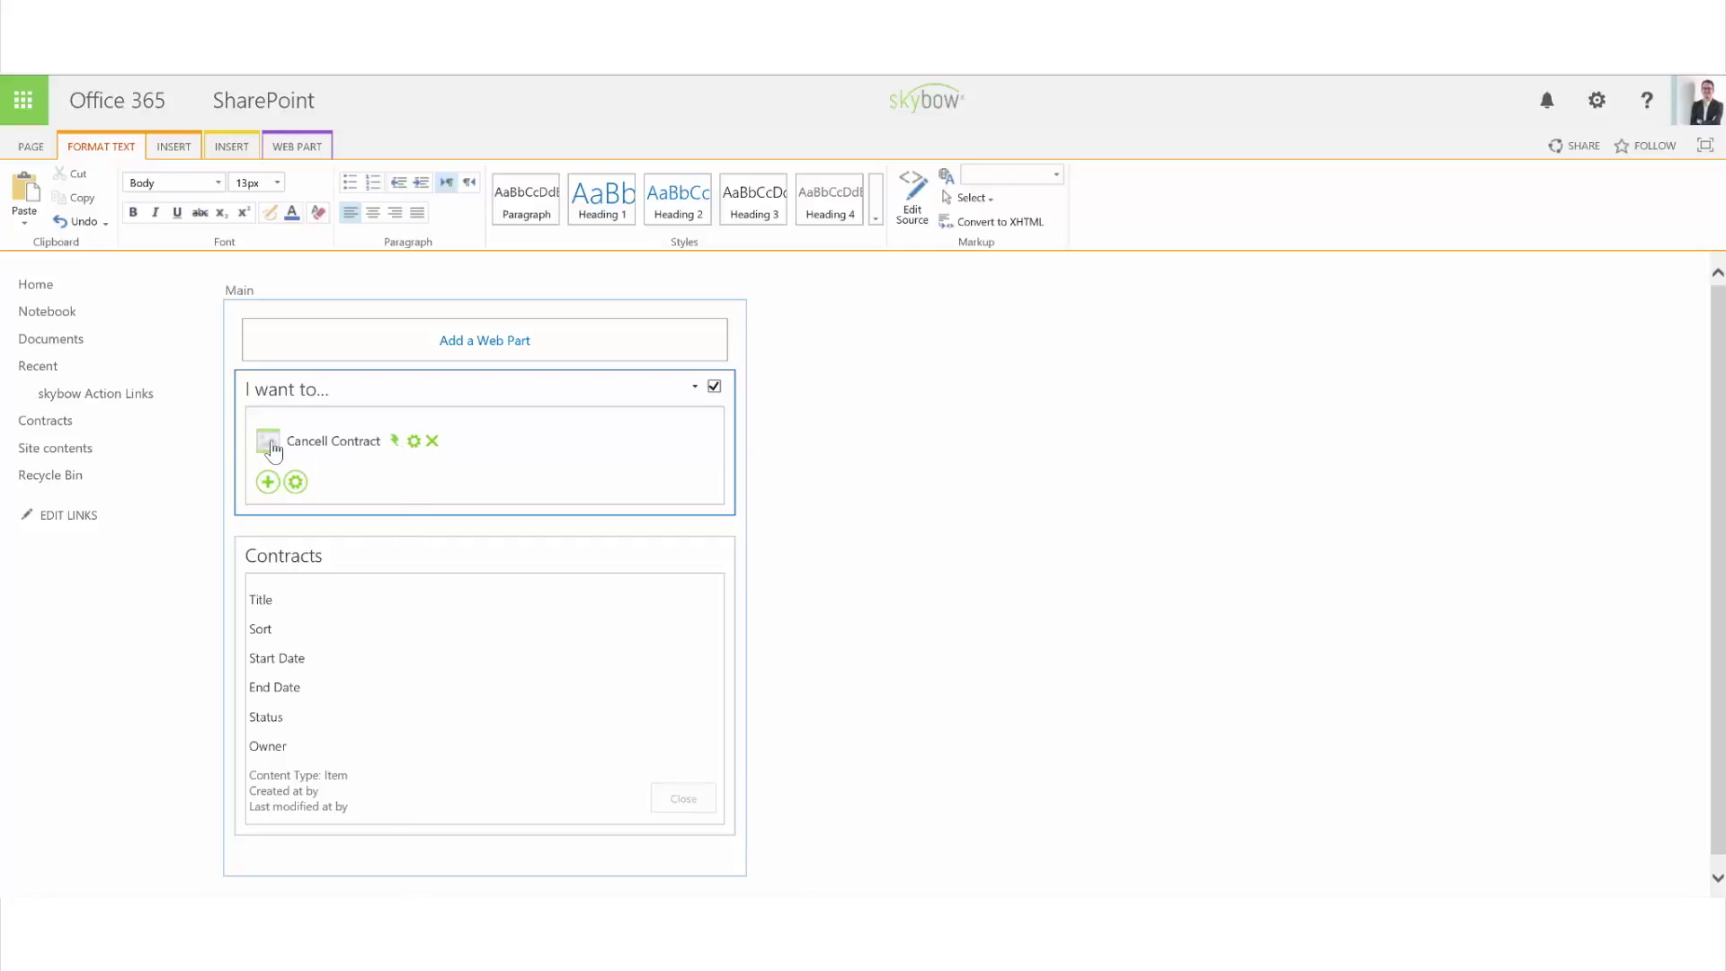
Upload cancel.png to the Site Assets library as the icon of the Cancell Contract link.
click(267, 440)
click(305, 465)
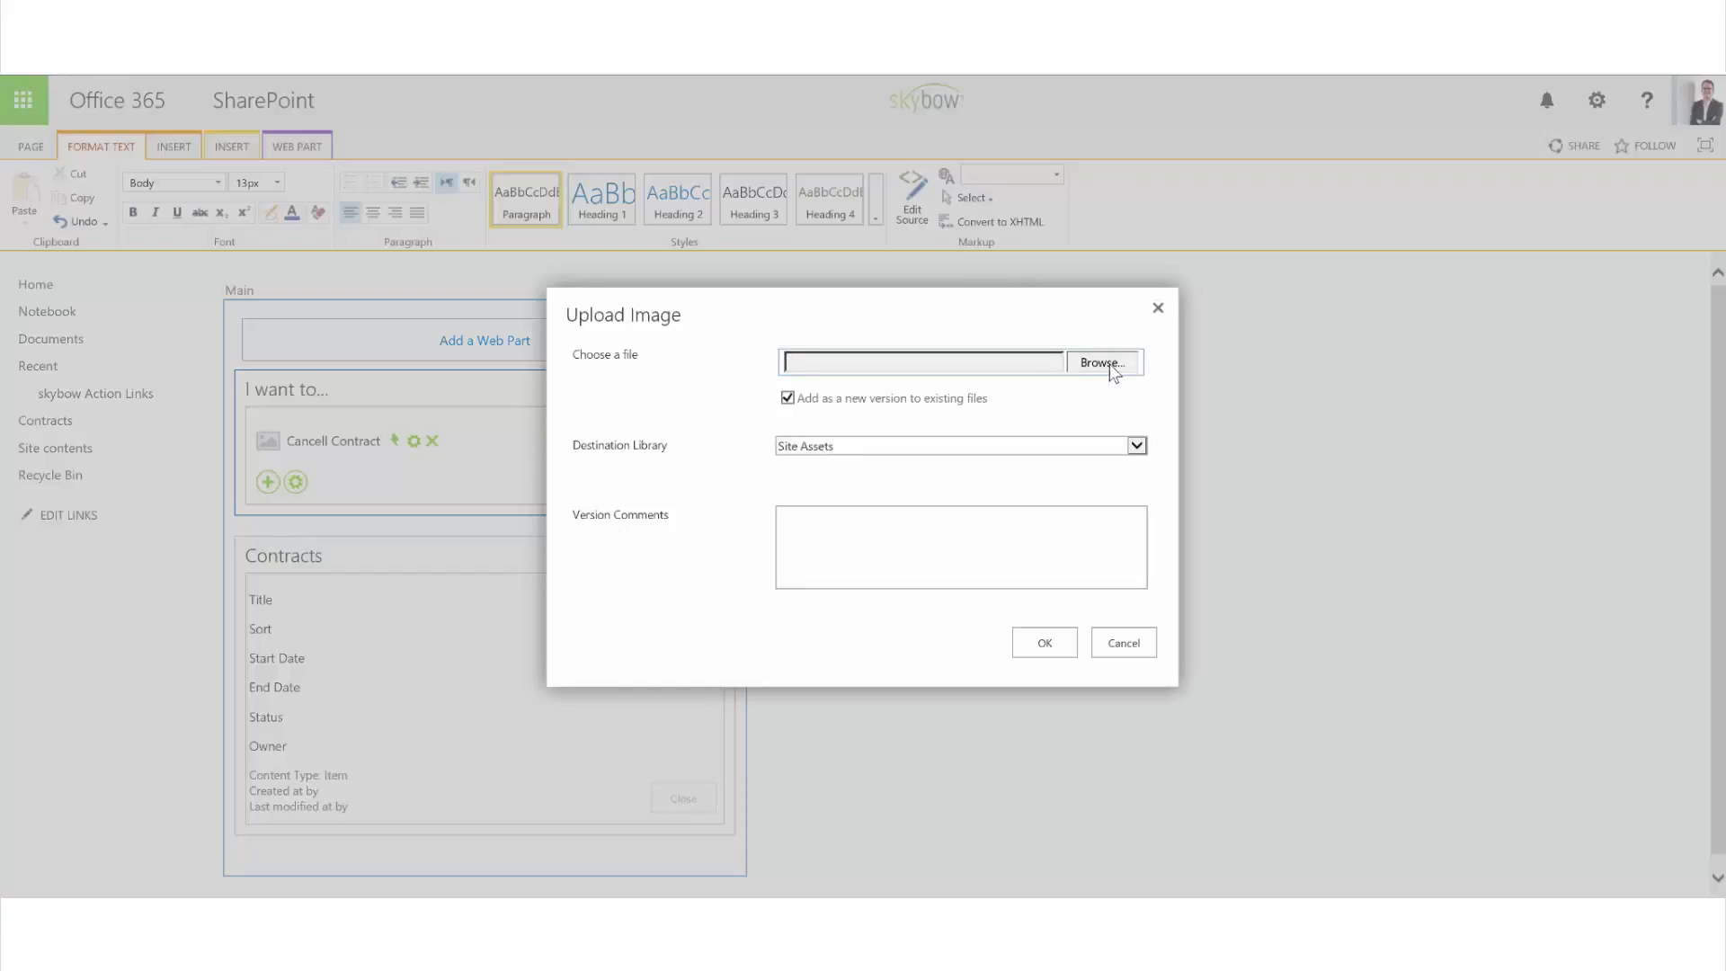
click(1111, 369)
click(341, 265)
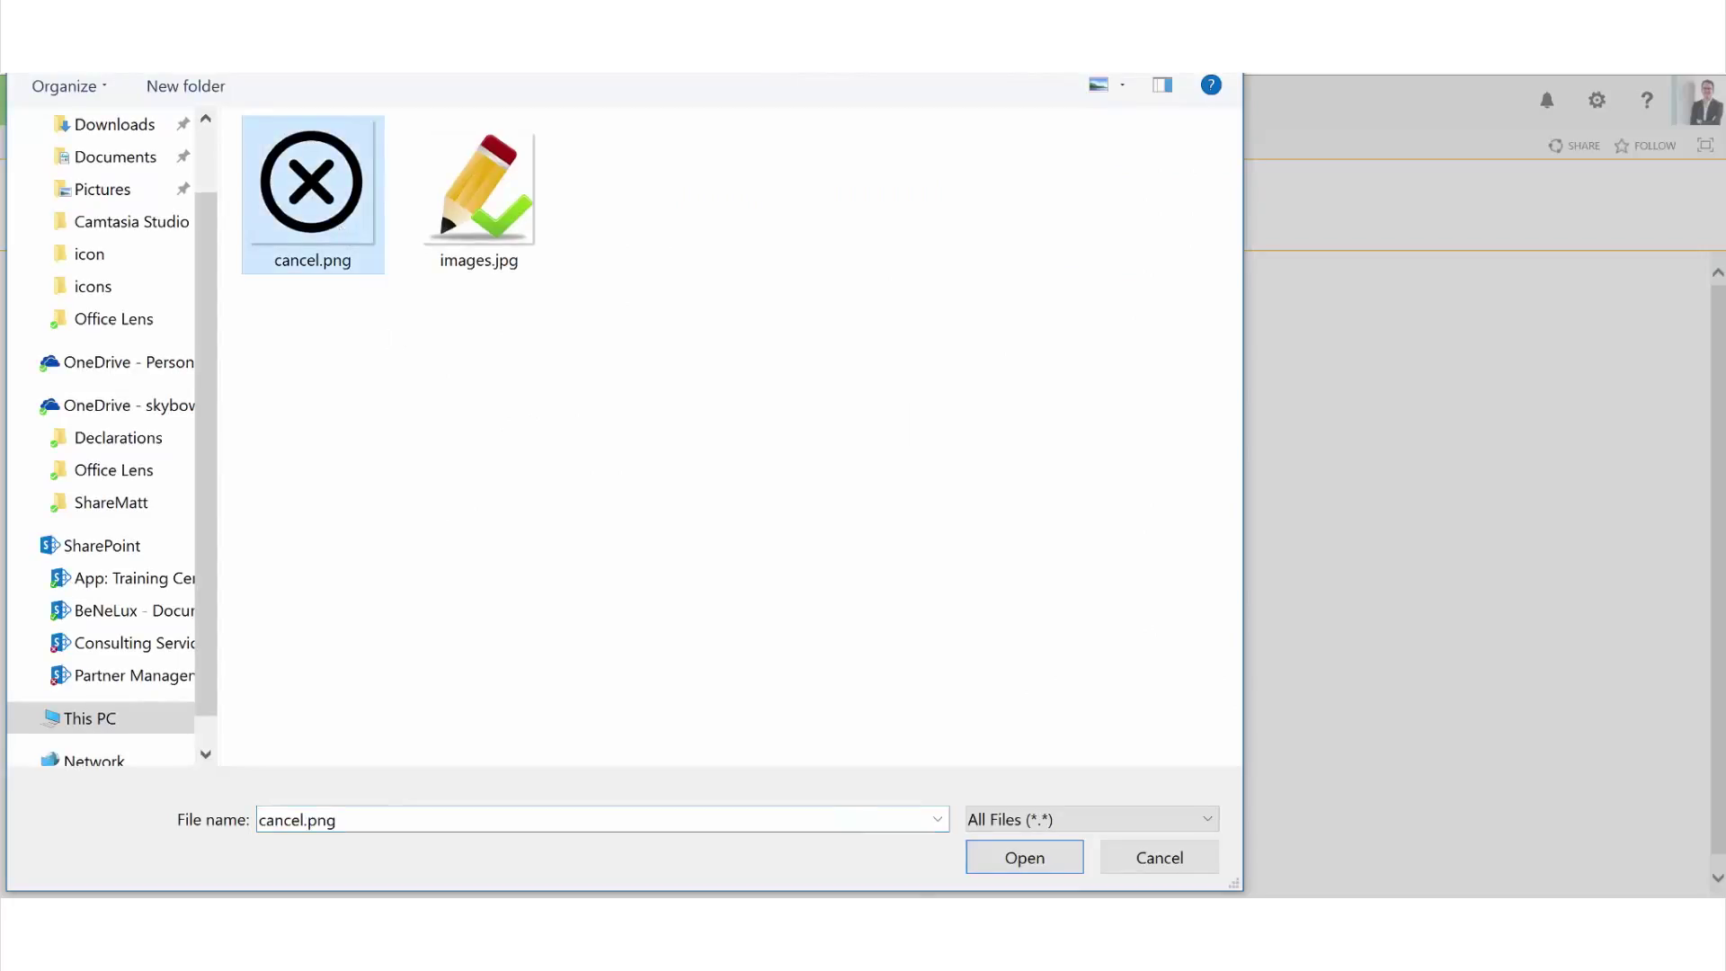
click(1030, 865)
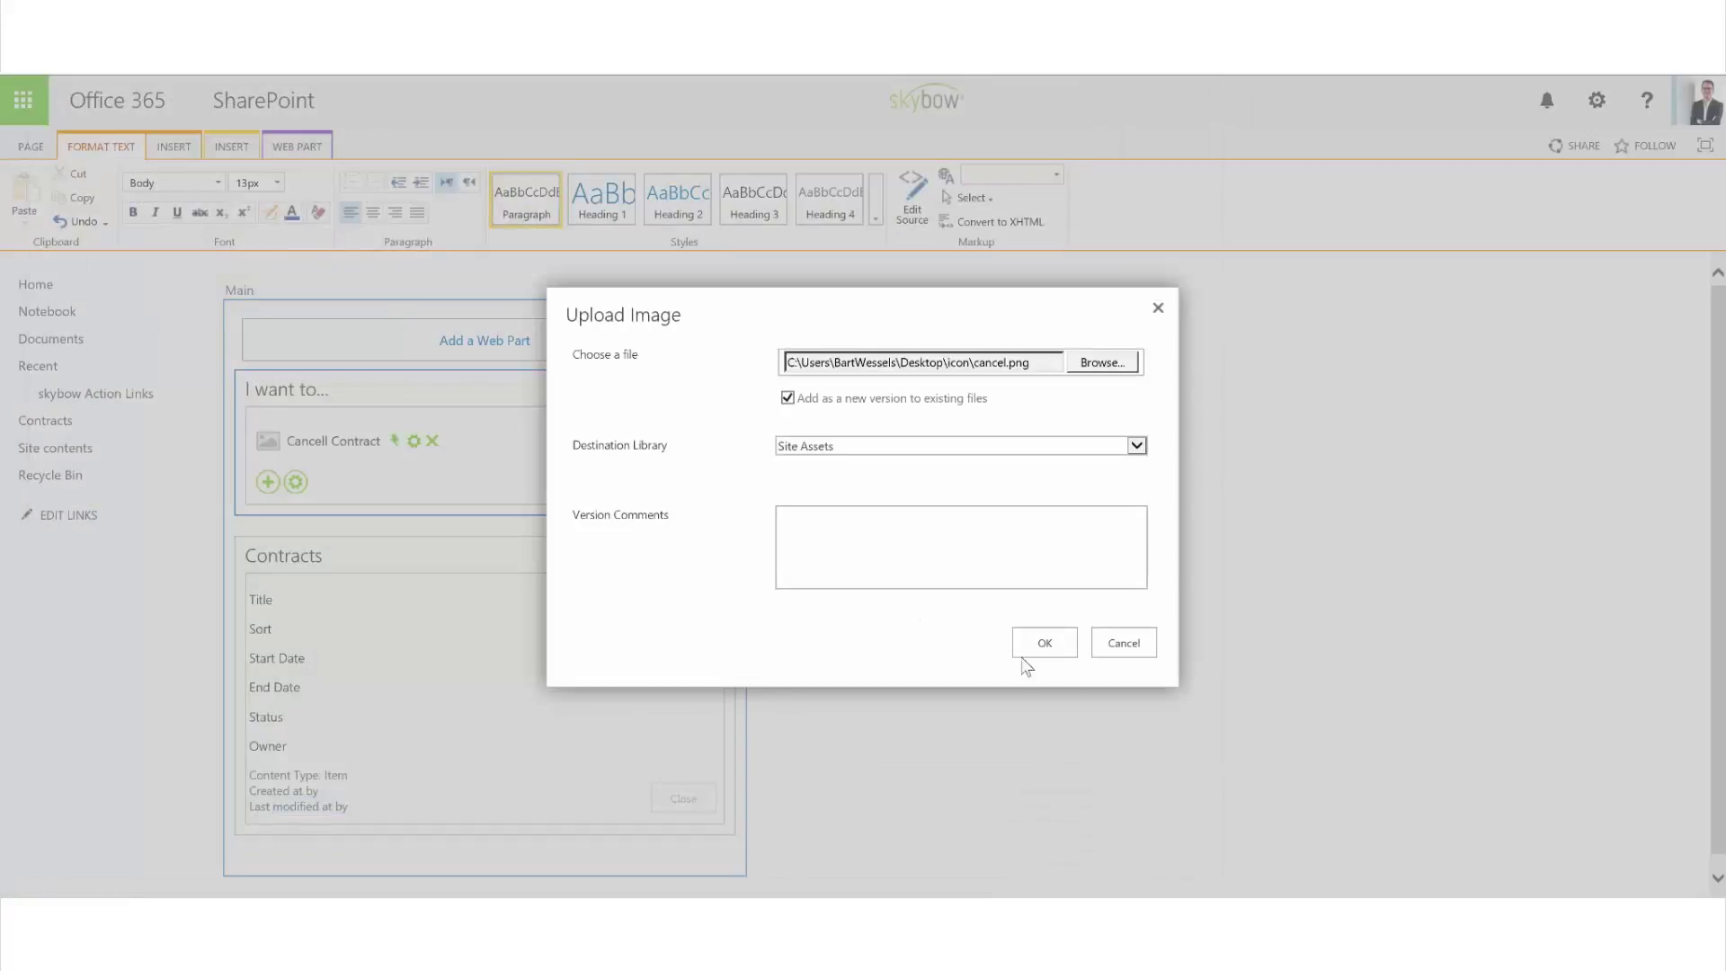
click(1045, 643)
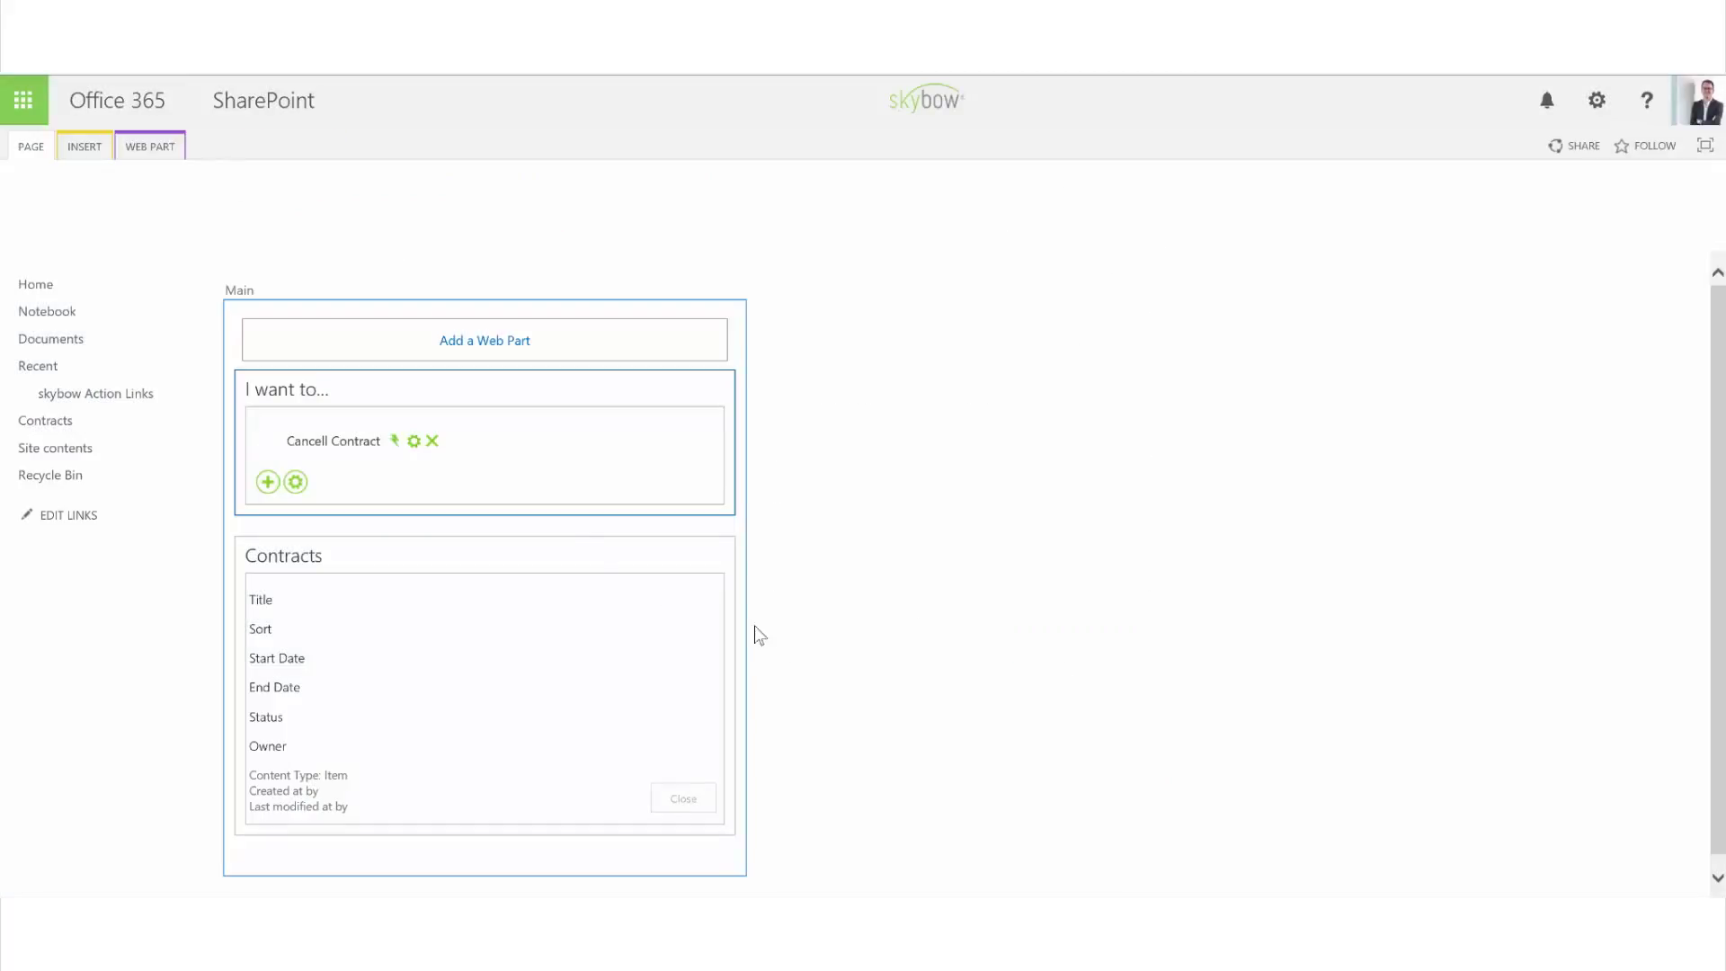
Start the Cancell Contract link's Visible condition with a User IsMemberOfGroup check for the group "Managers".
click(413, 443)
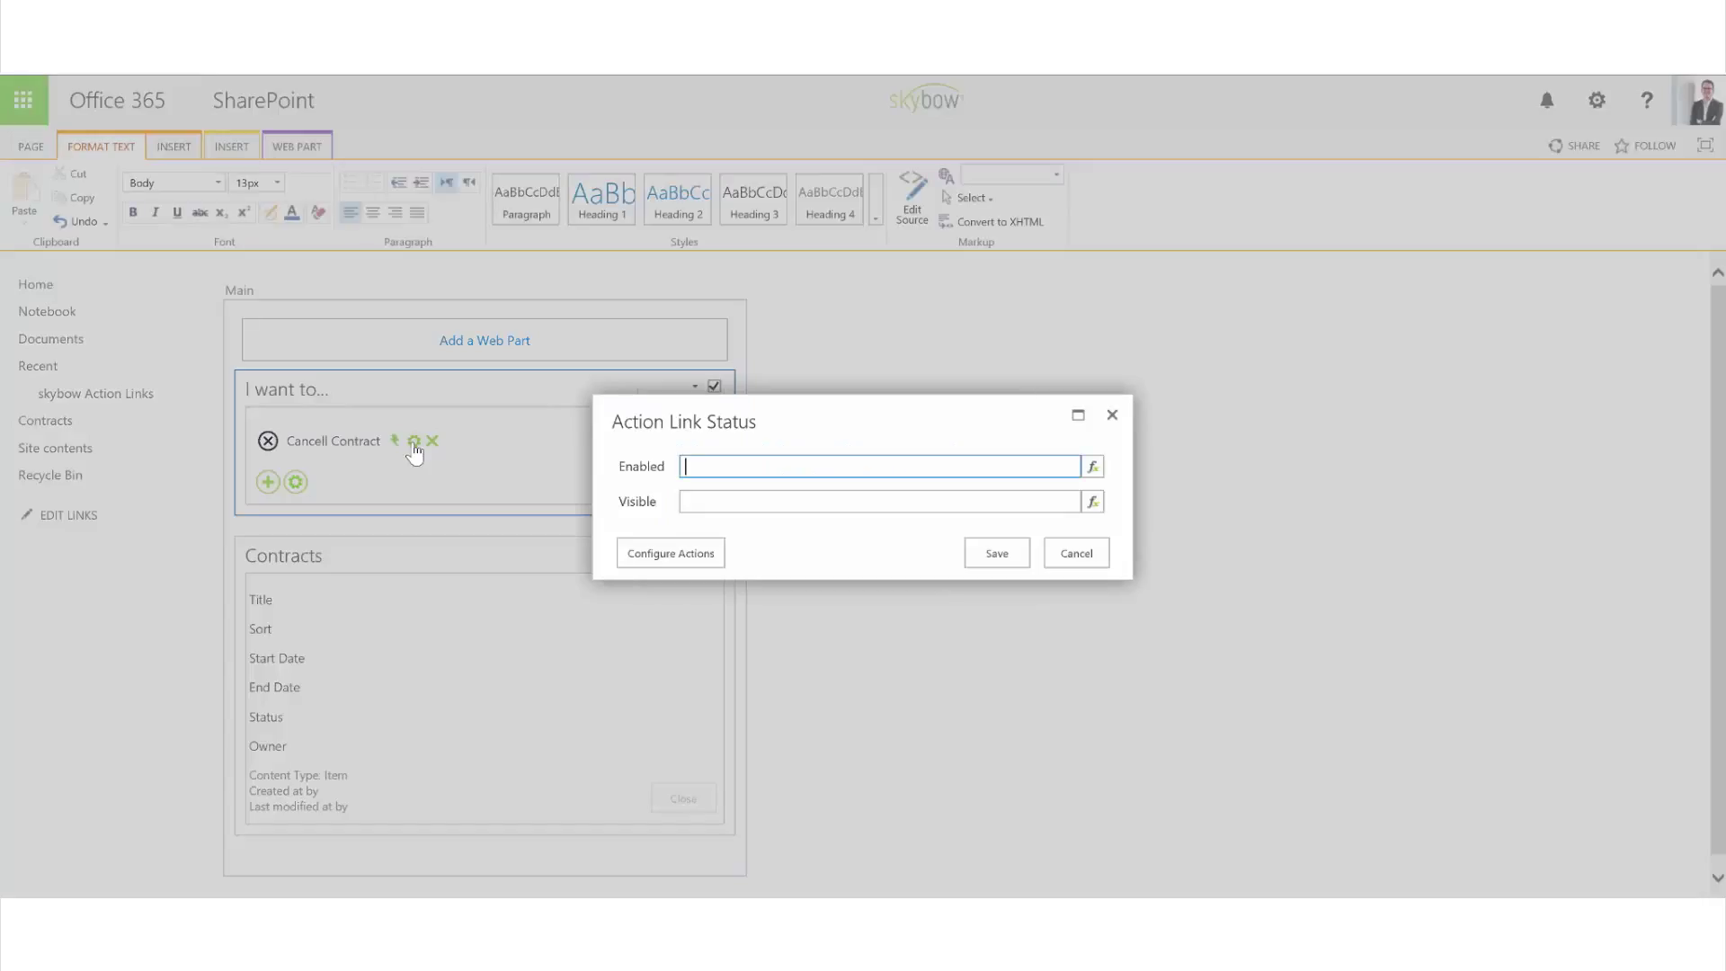
click(1093, 503)
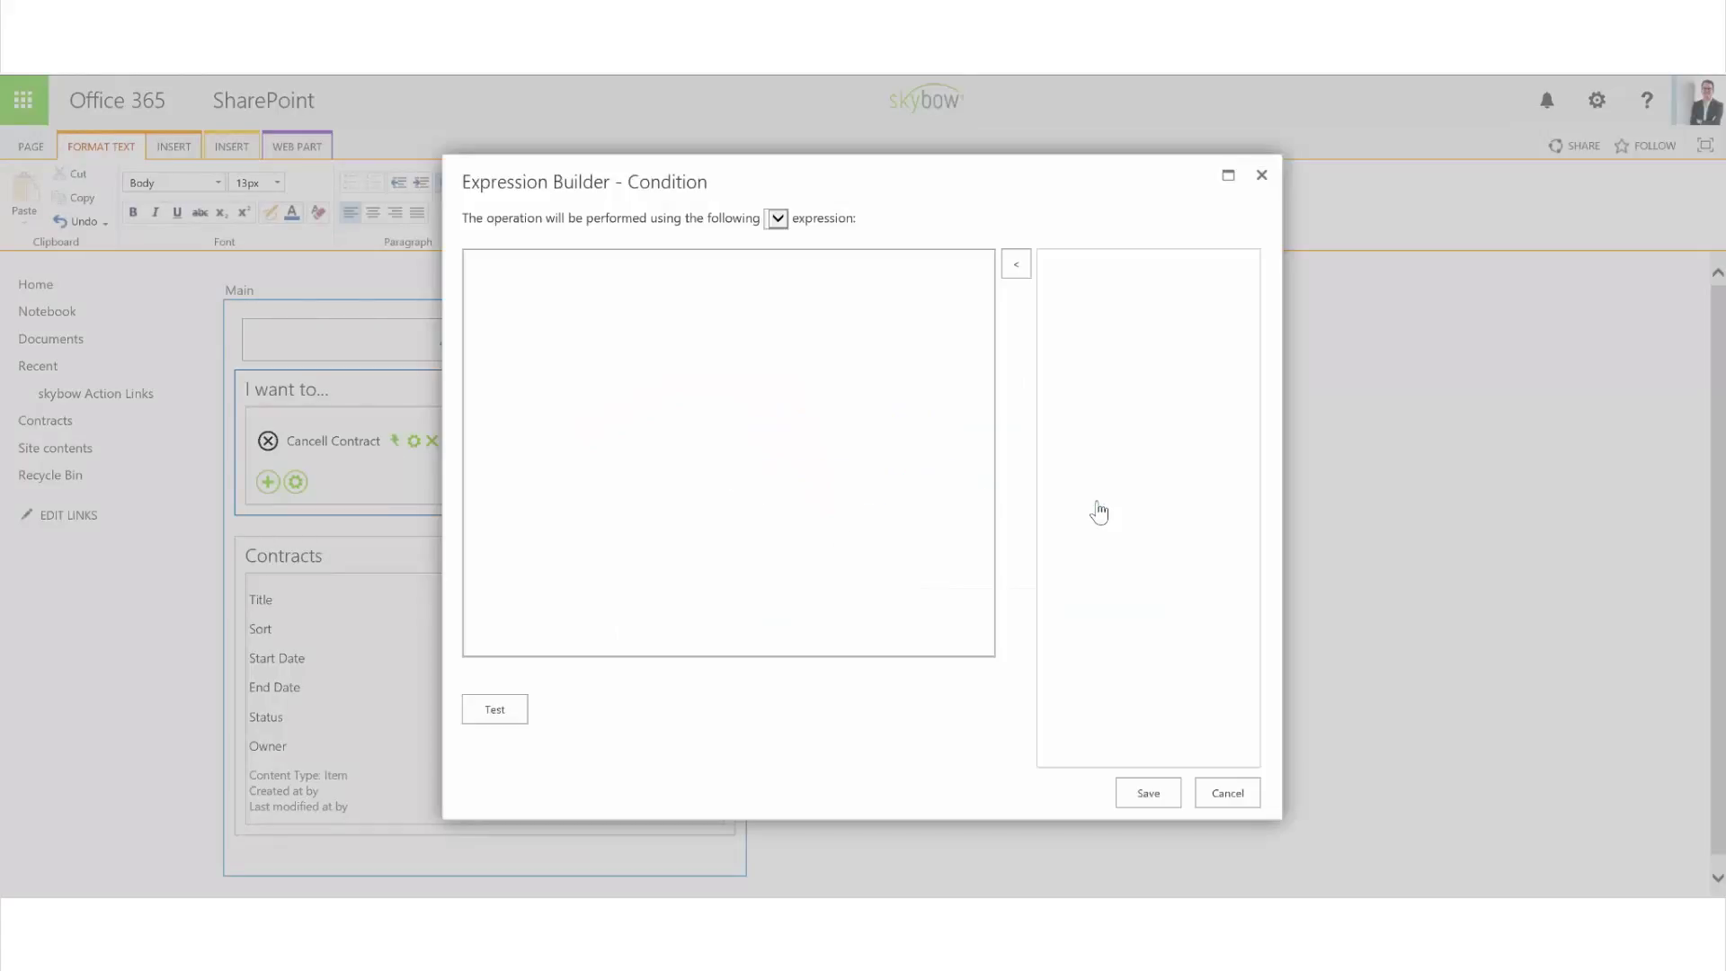
click(1061, 485)
click(1062, 485)
click(1062, 485)
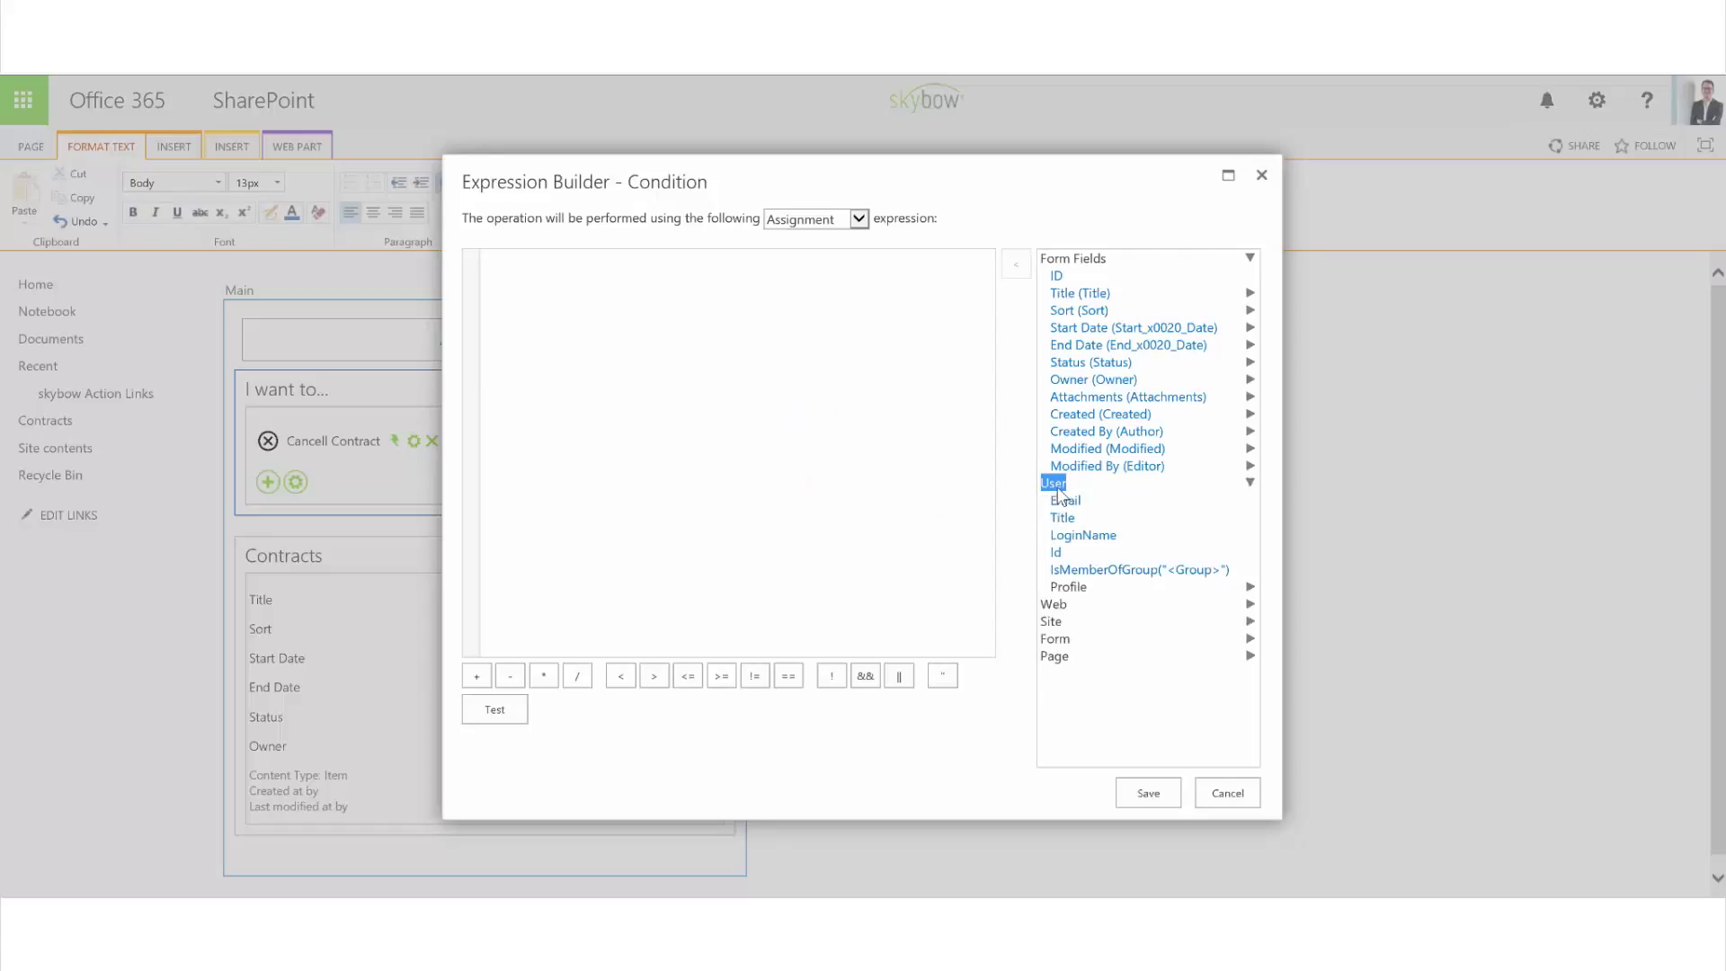
double_click(1094, 569)
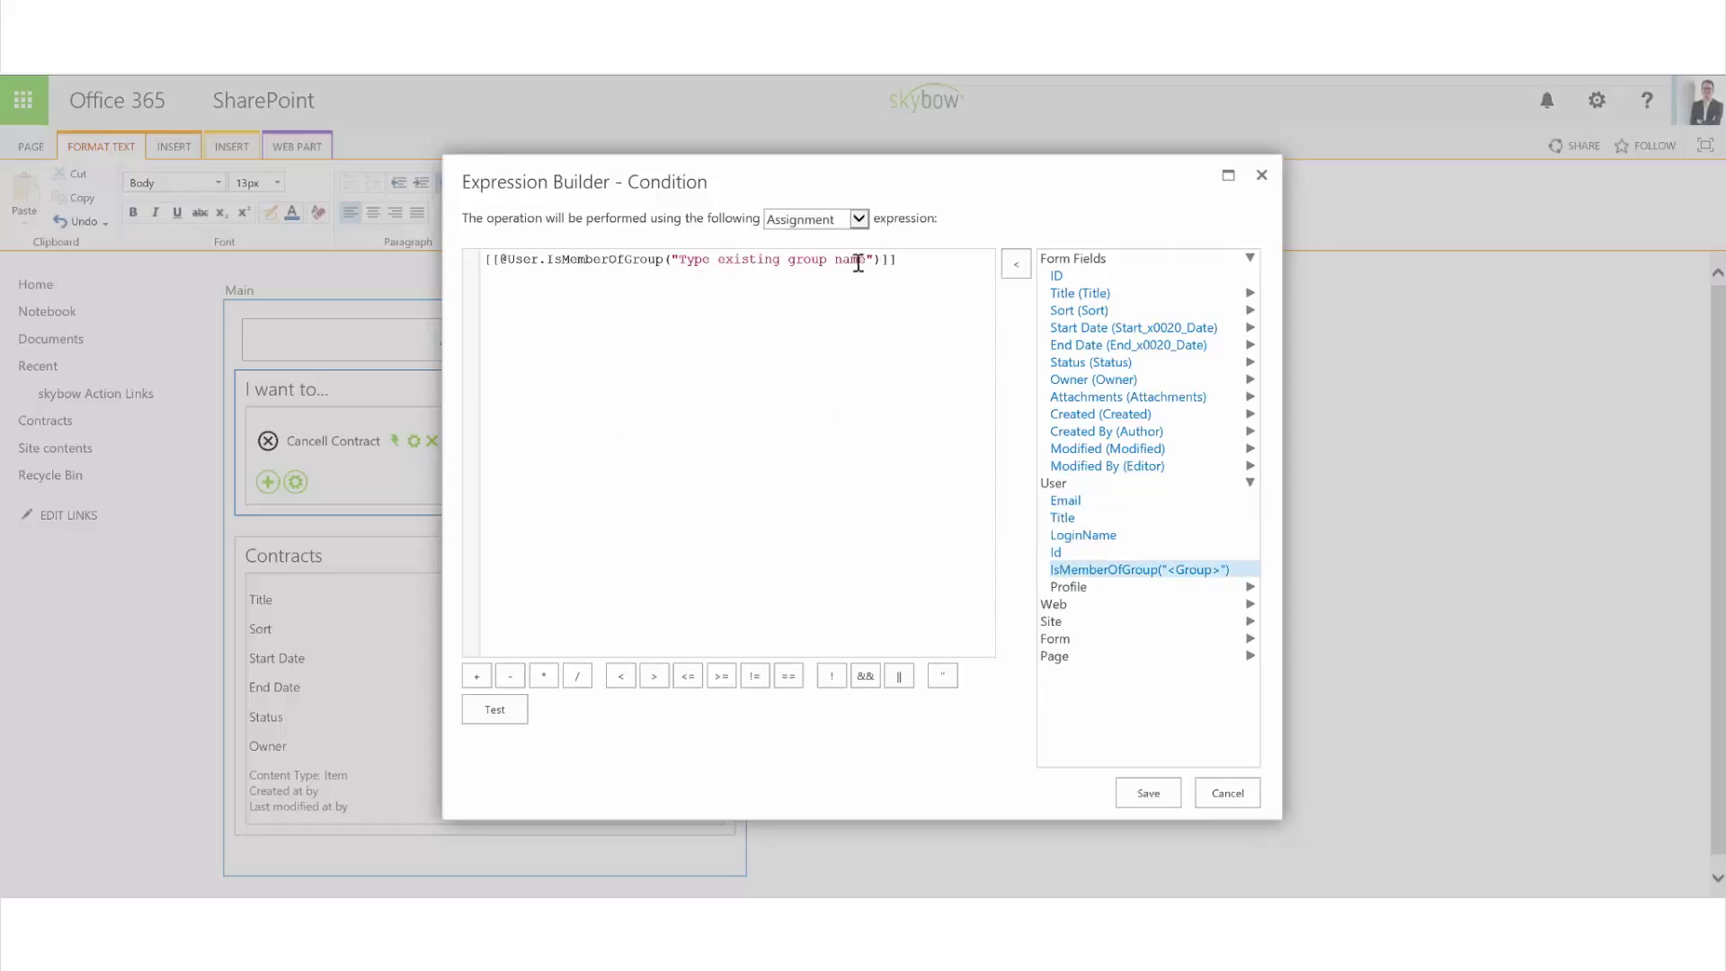
drag(866, 260, 686, 265)
text(Managers)
Extend the Visible condition with && [[Status]] != "Cancelled" and save the expression.
click(865, 676)
double_click(1090, 360)
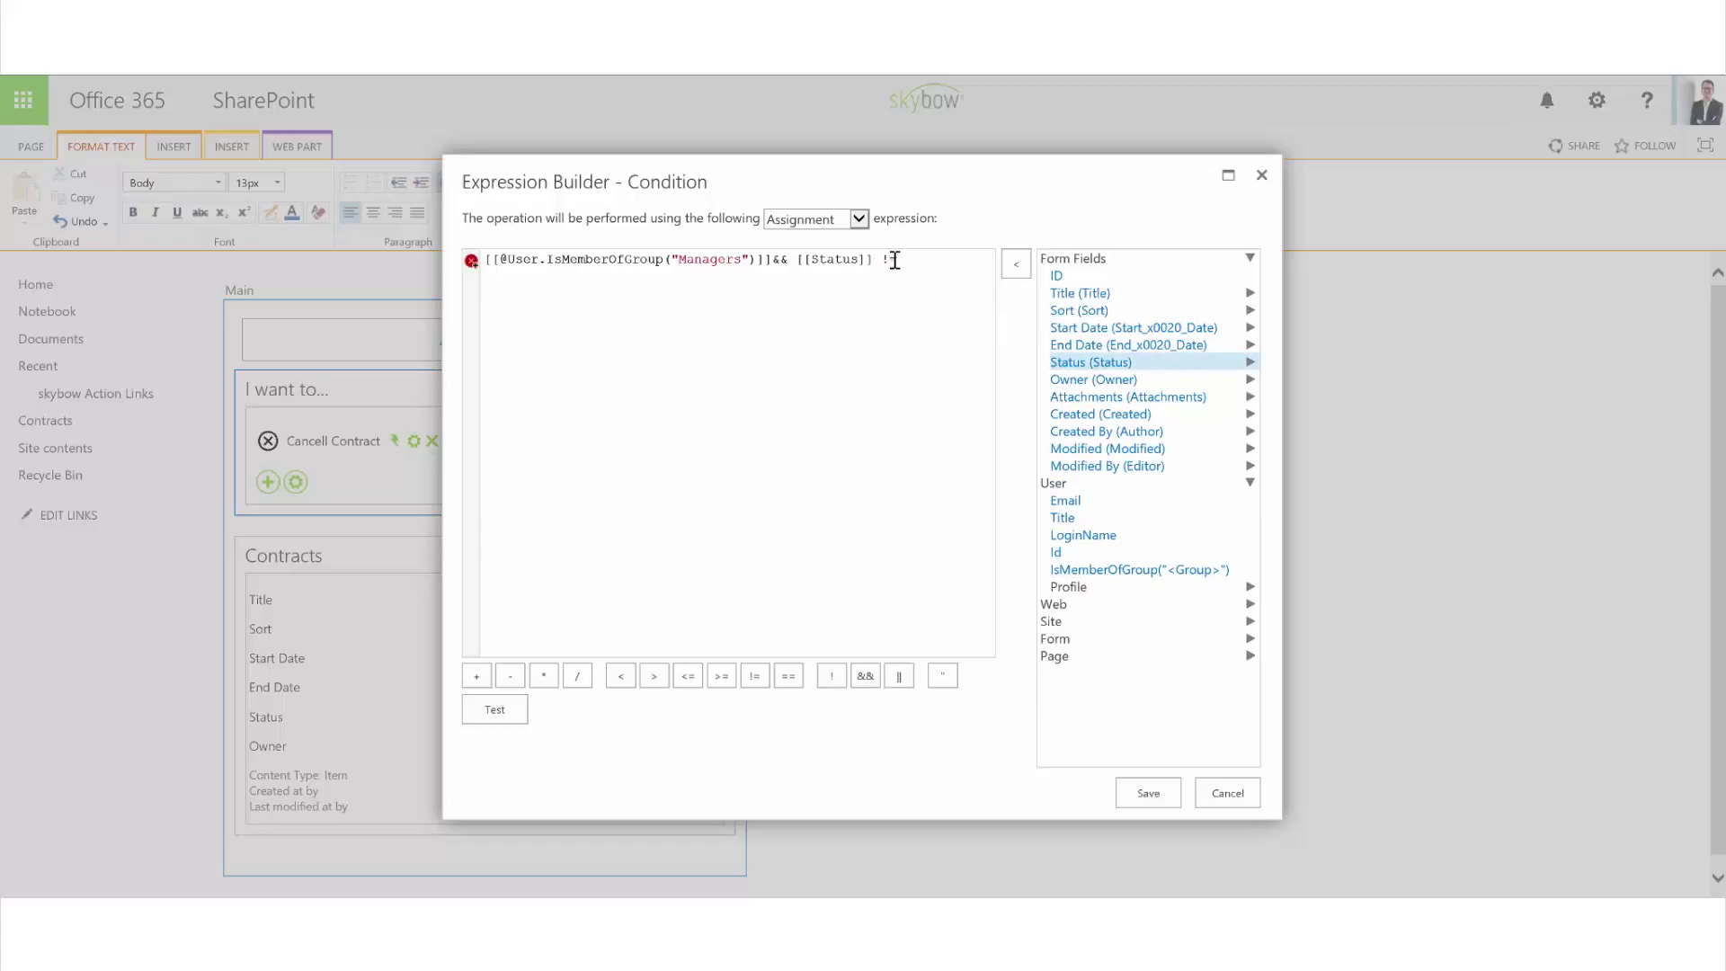
text(!="Cancelled)
click(1144, 791)
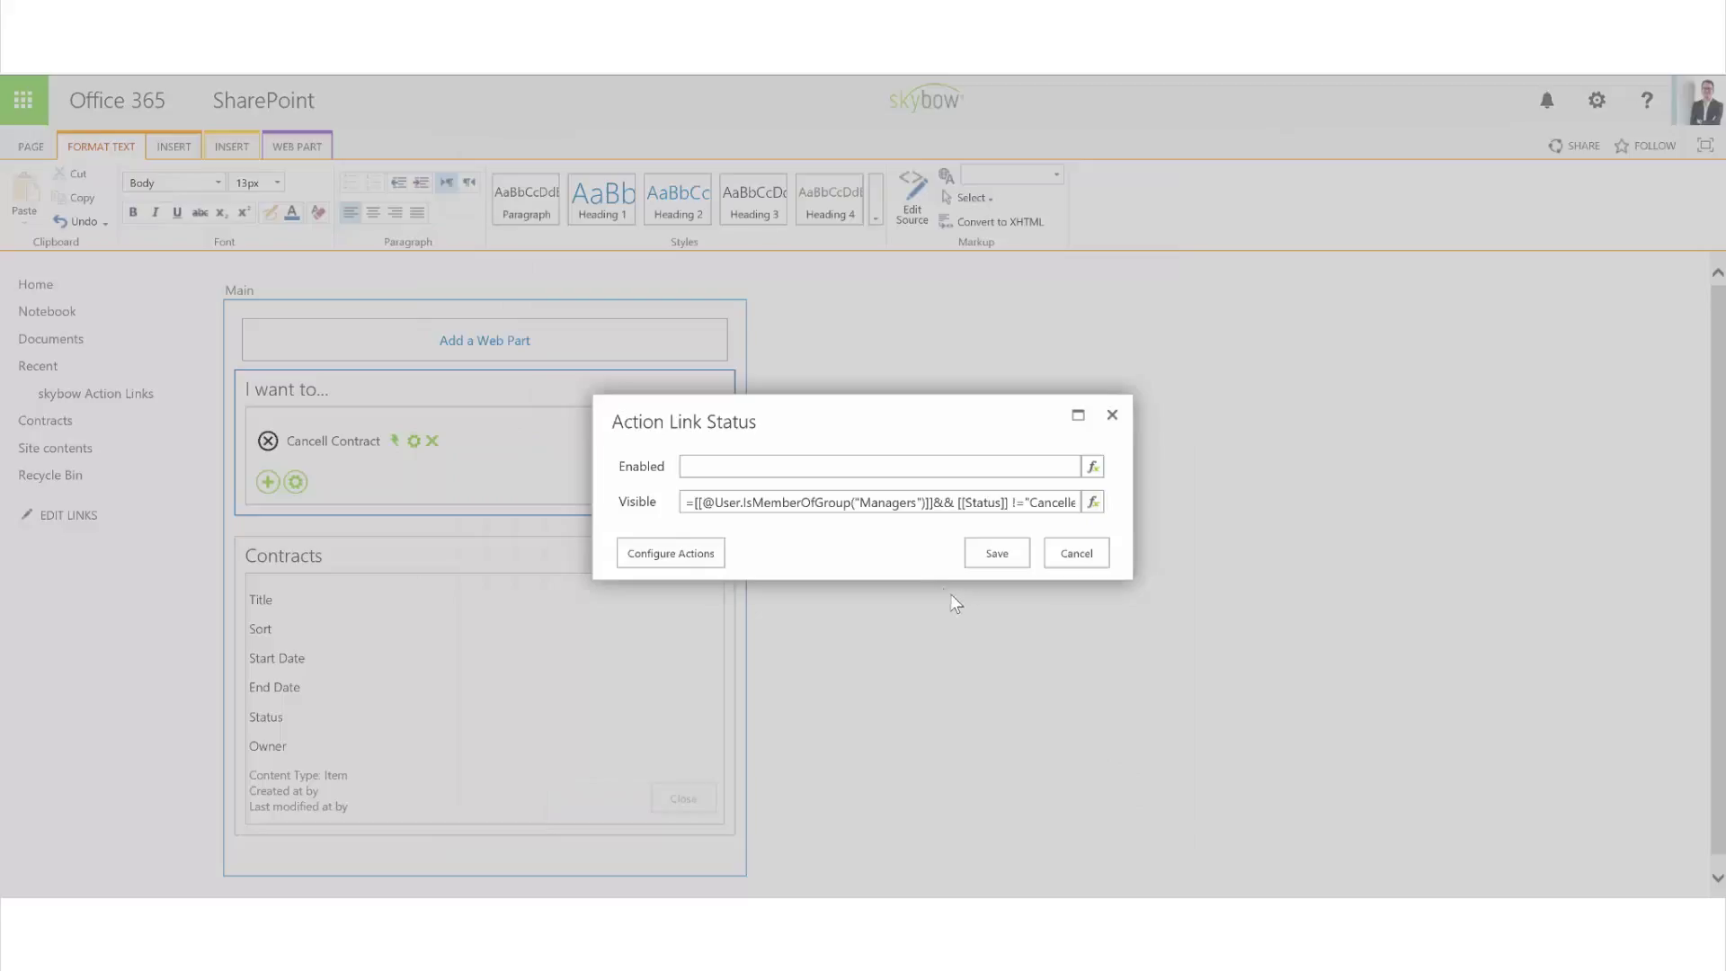
Open the link's on-click actions configuration and add three more actions to the list.
click(655, 559)
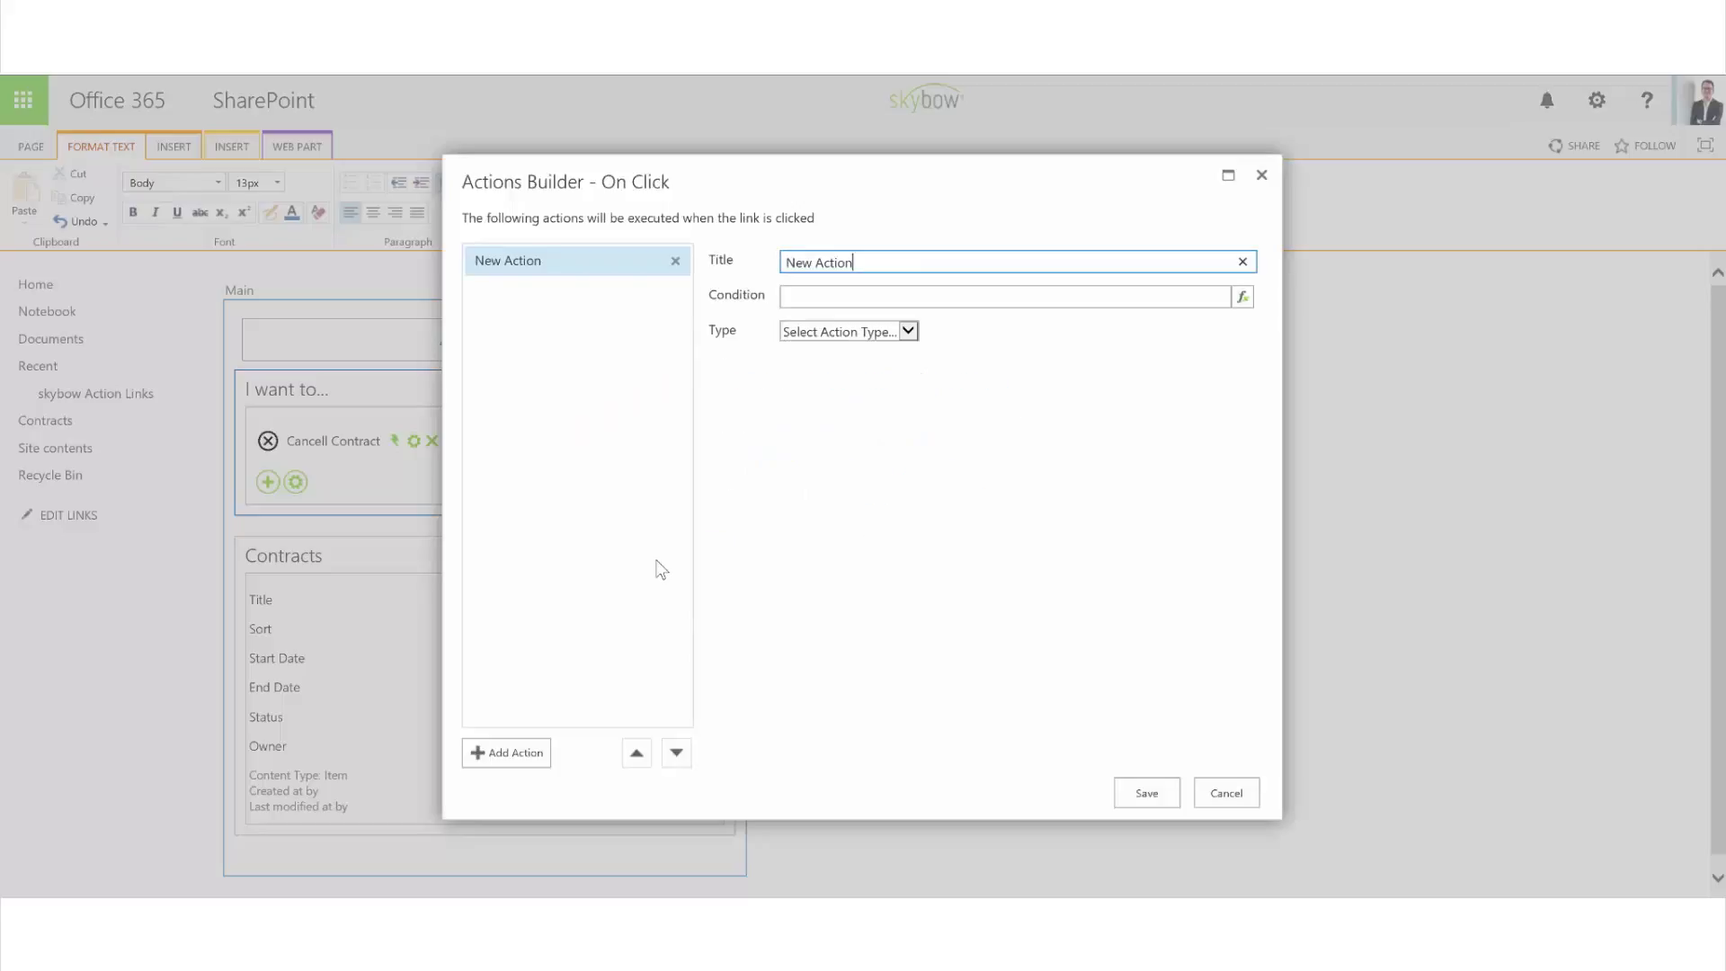
click(500, 759)
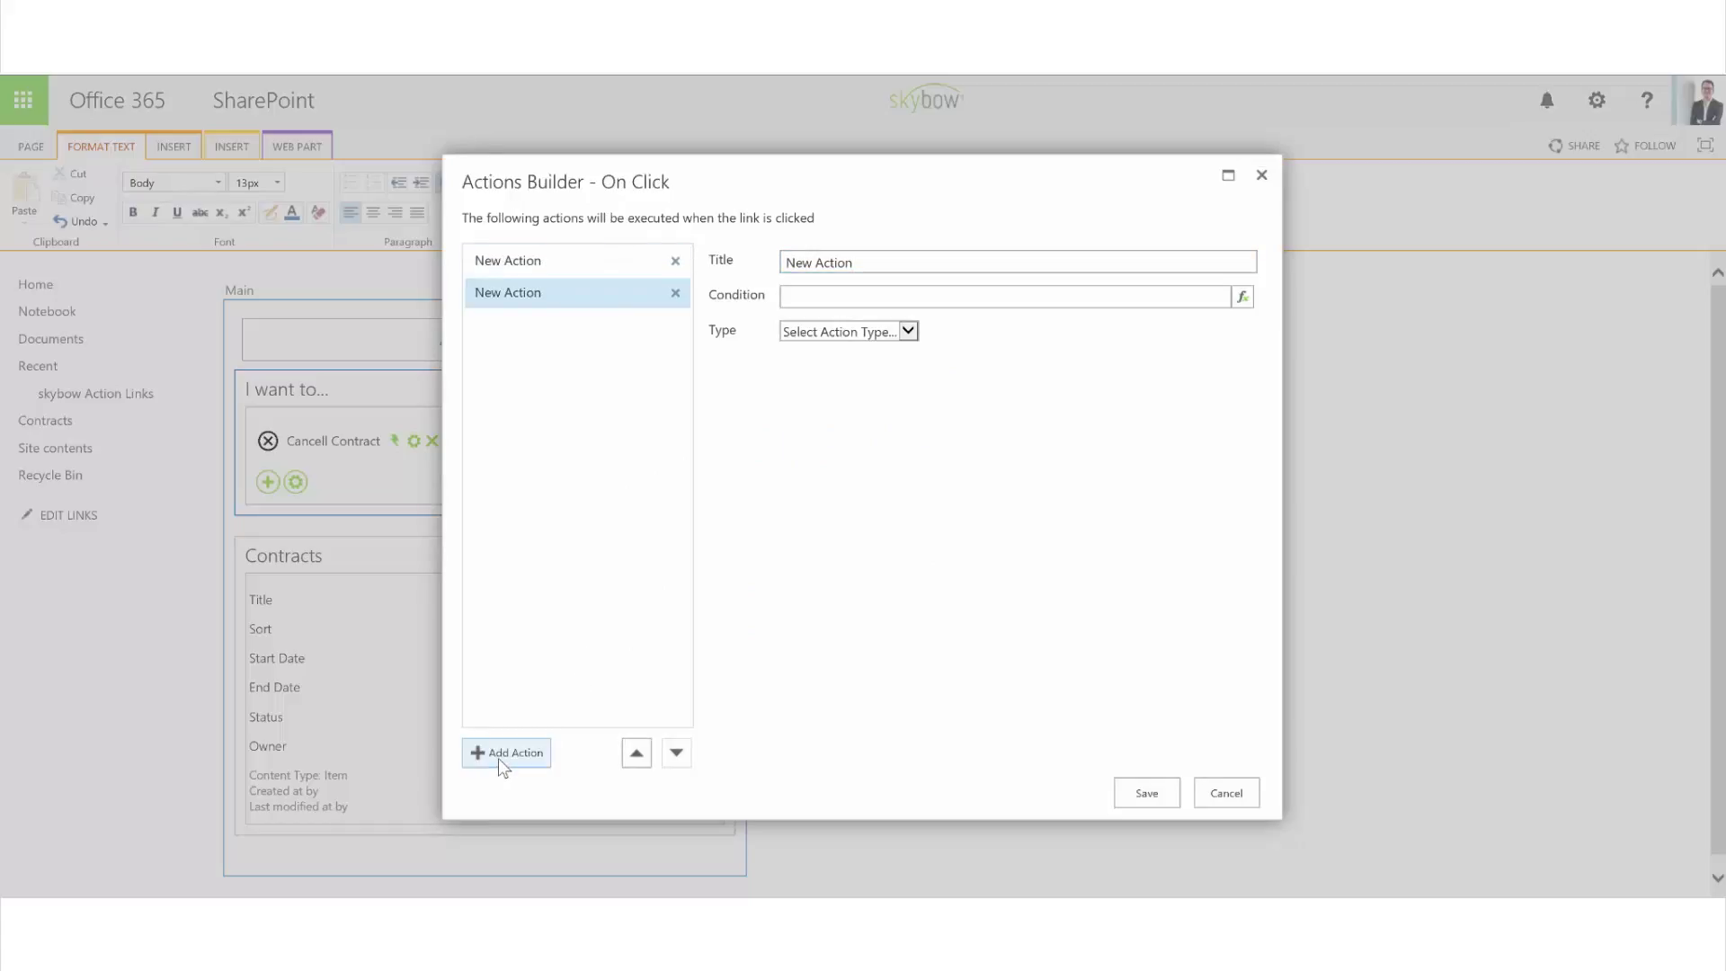
click(498, 758)
click(498, 758)
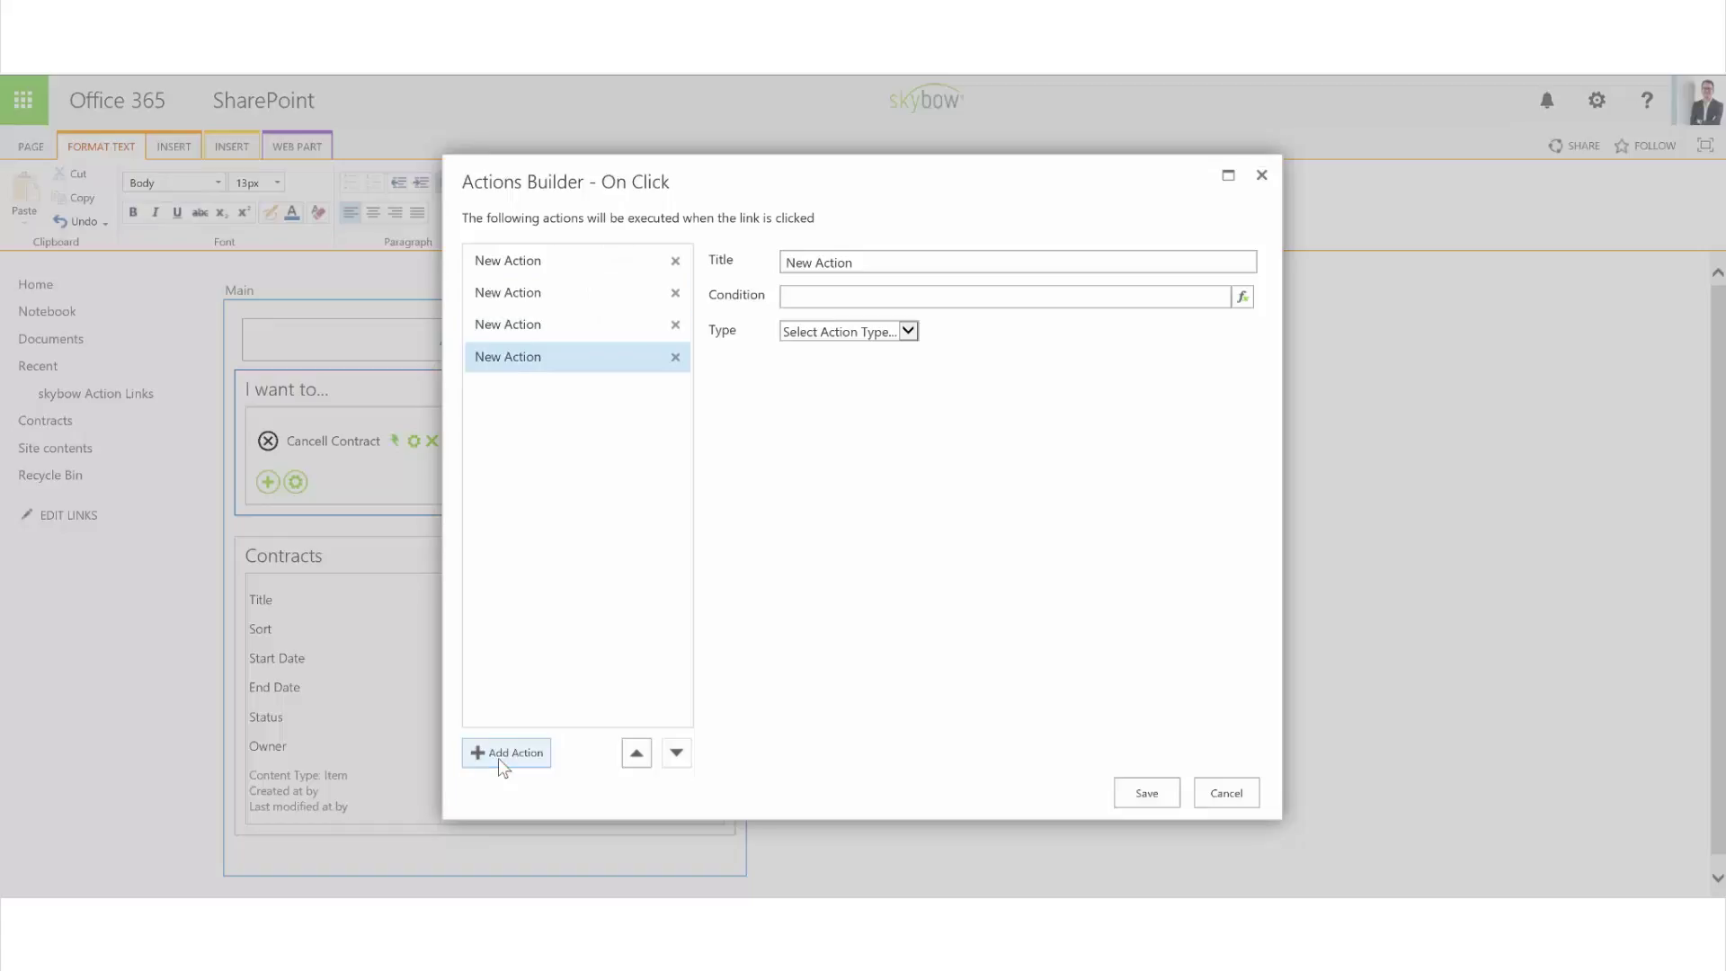
Make the first action an Update List Item action targeting the Contracts list on the current site.
click(597, 262)
click(848, 335)
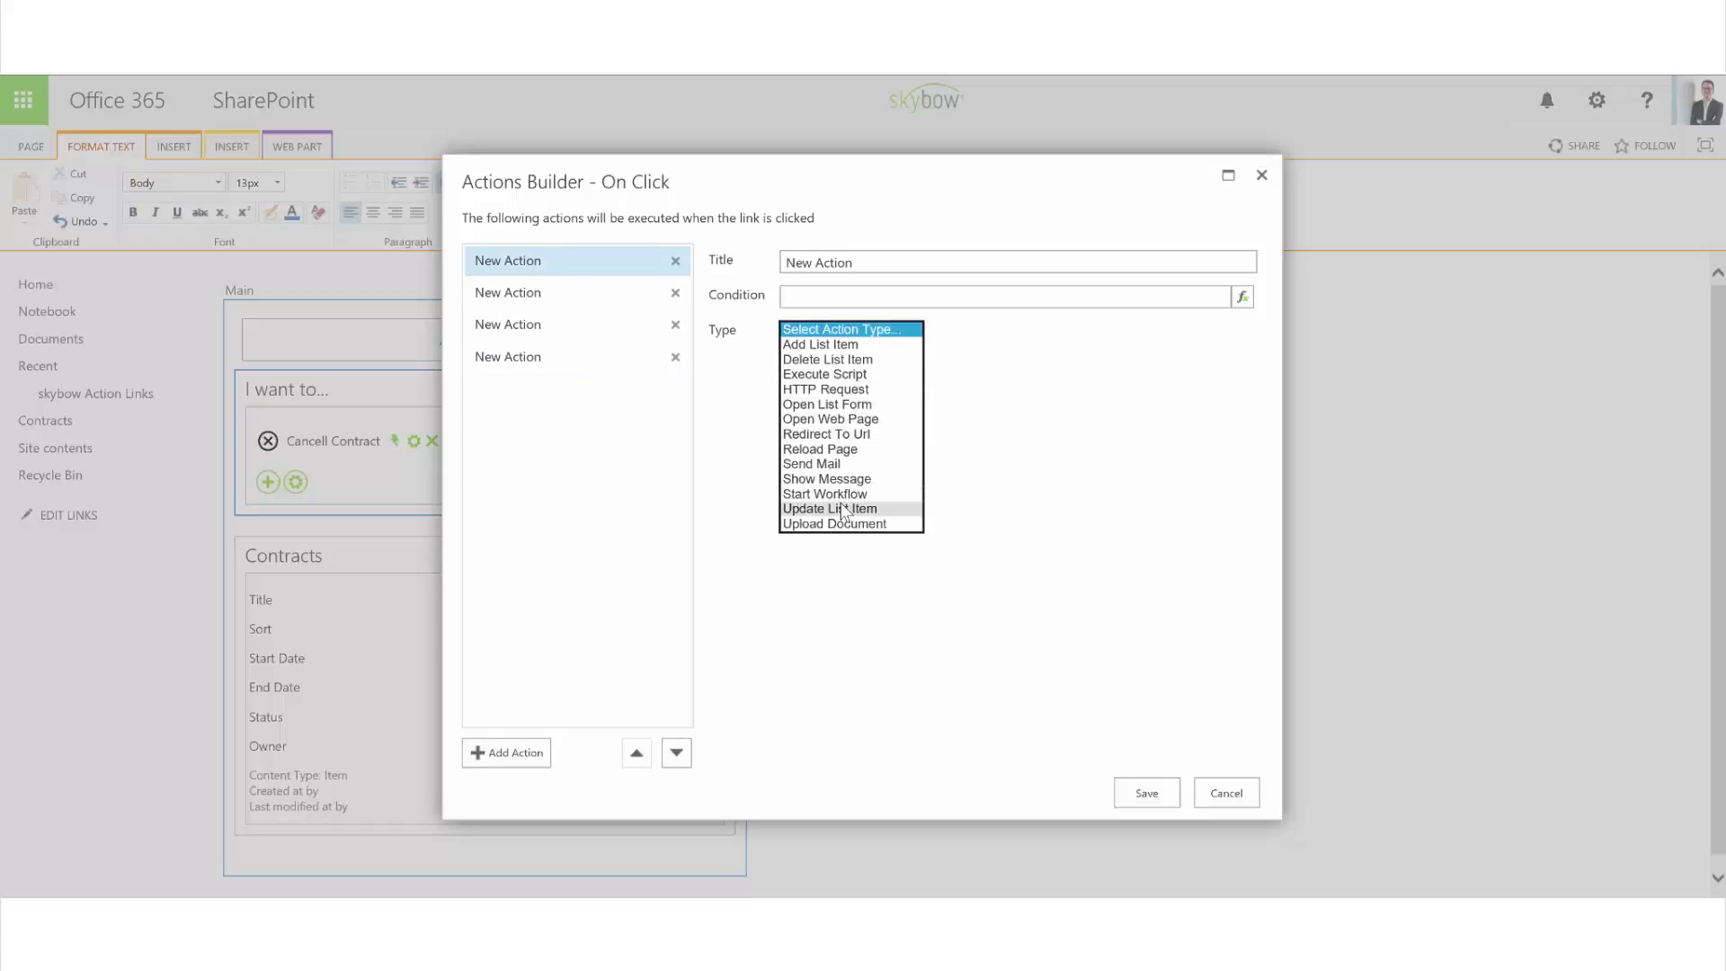
key(Escape)
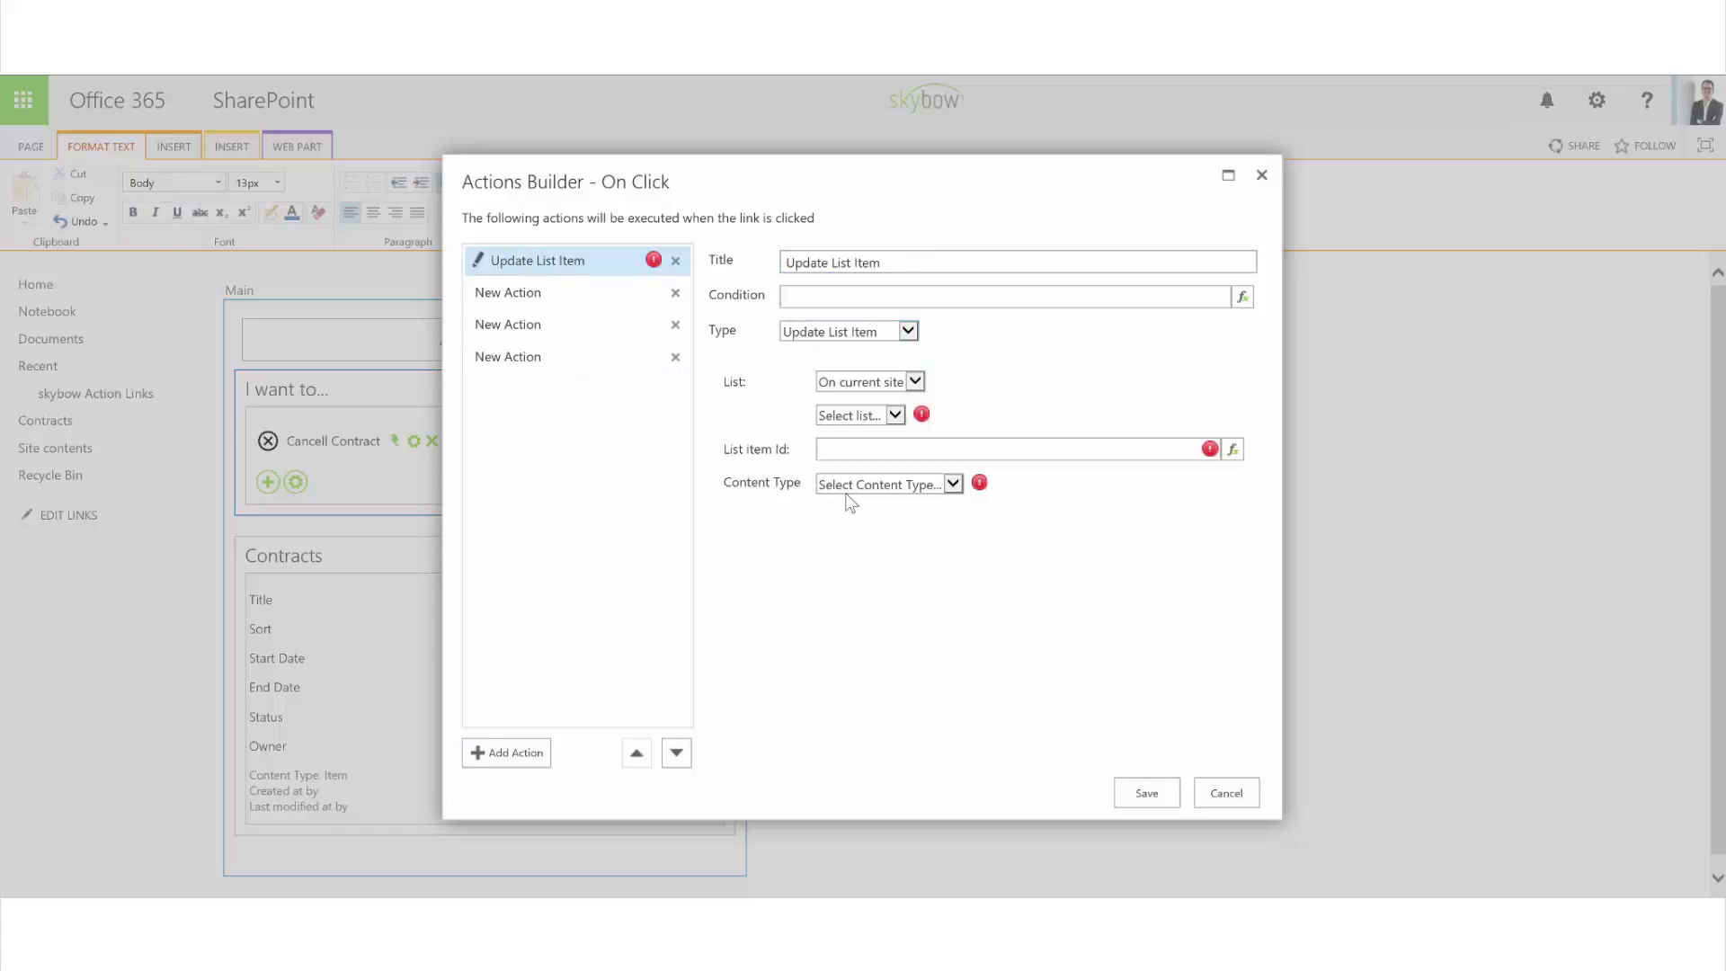
click(895, 415)
click(886, 428)
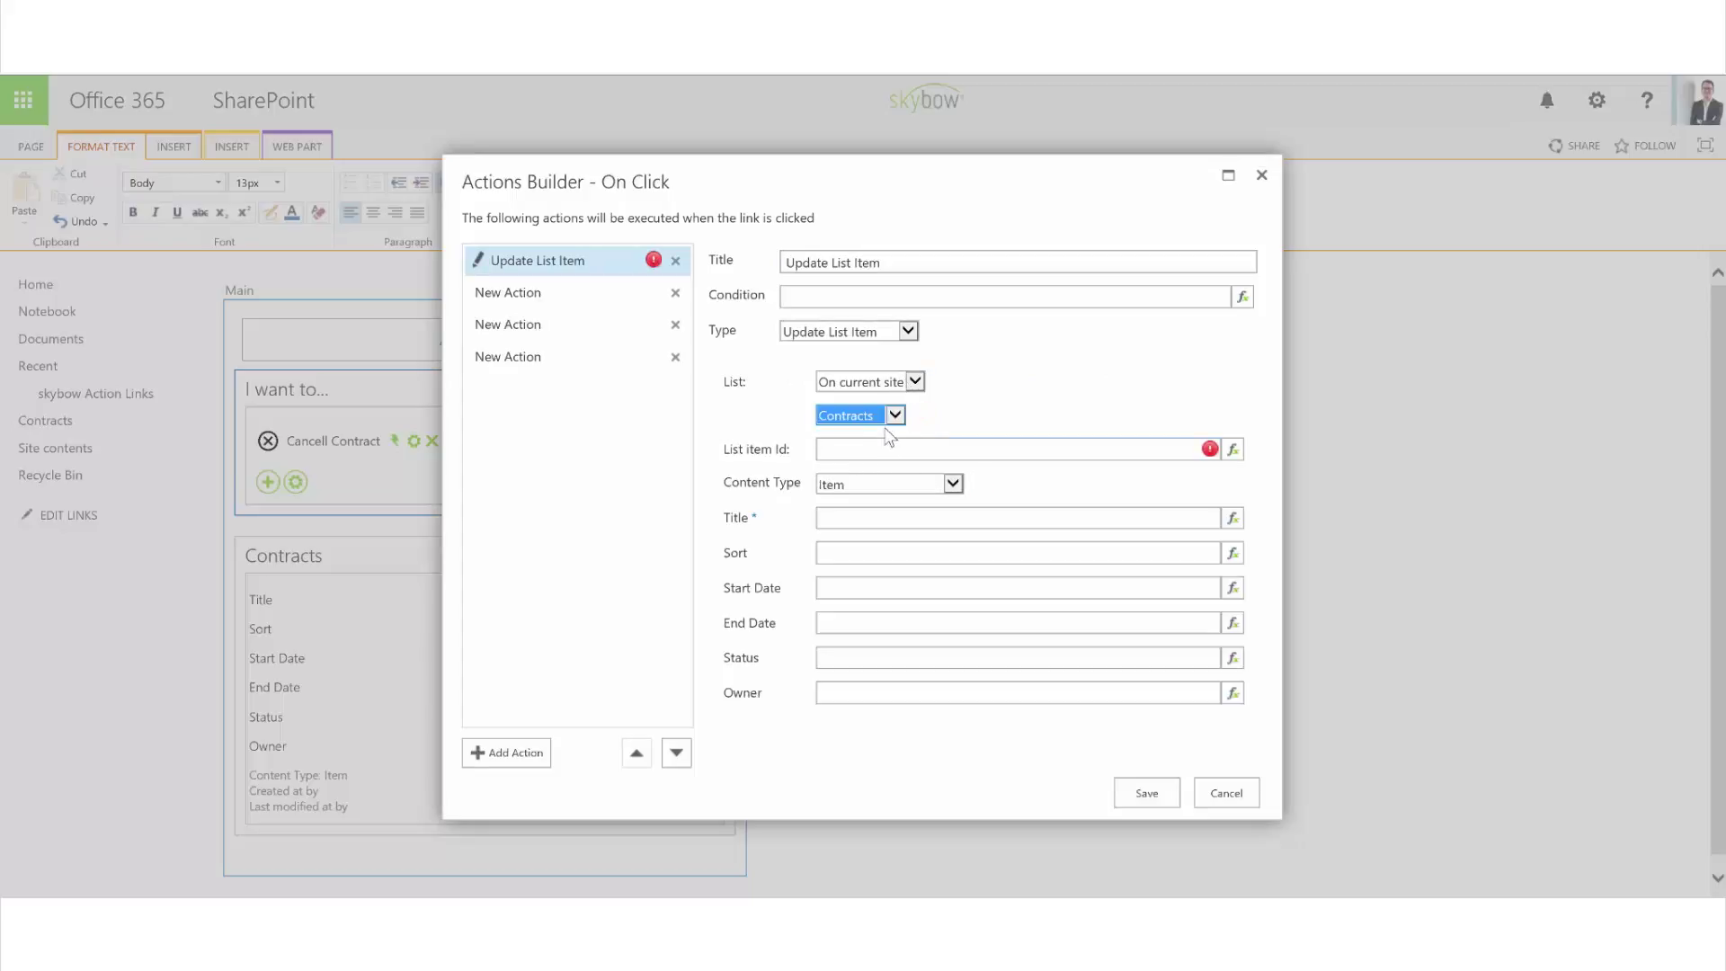
click(1232, 452)
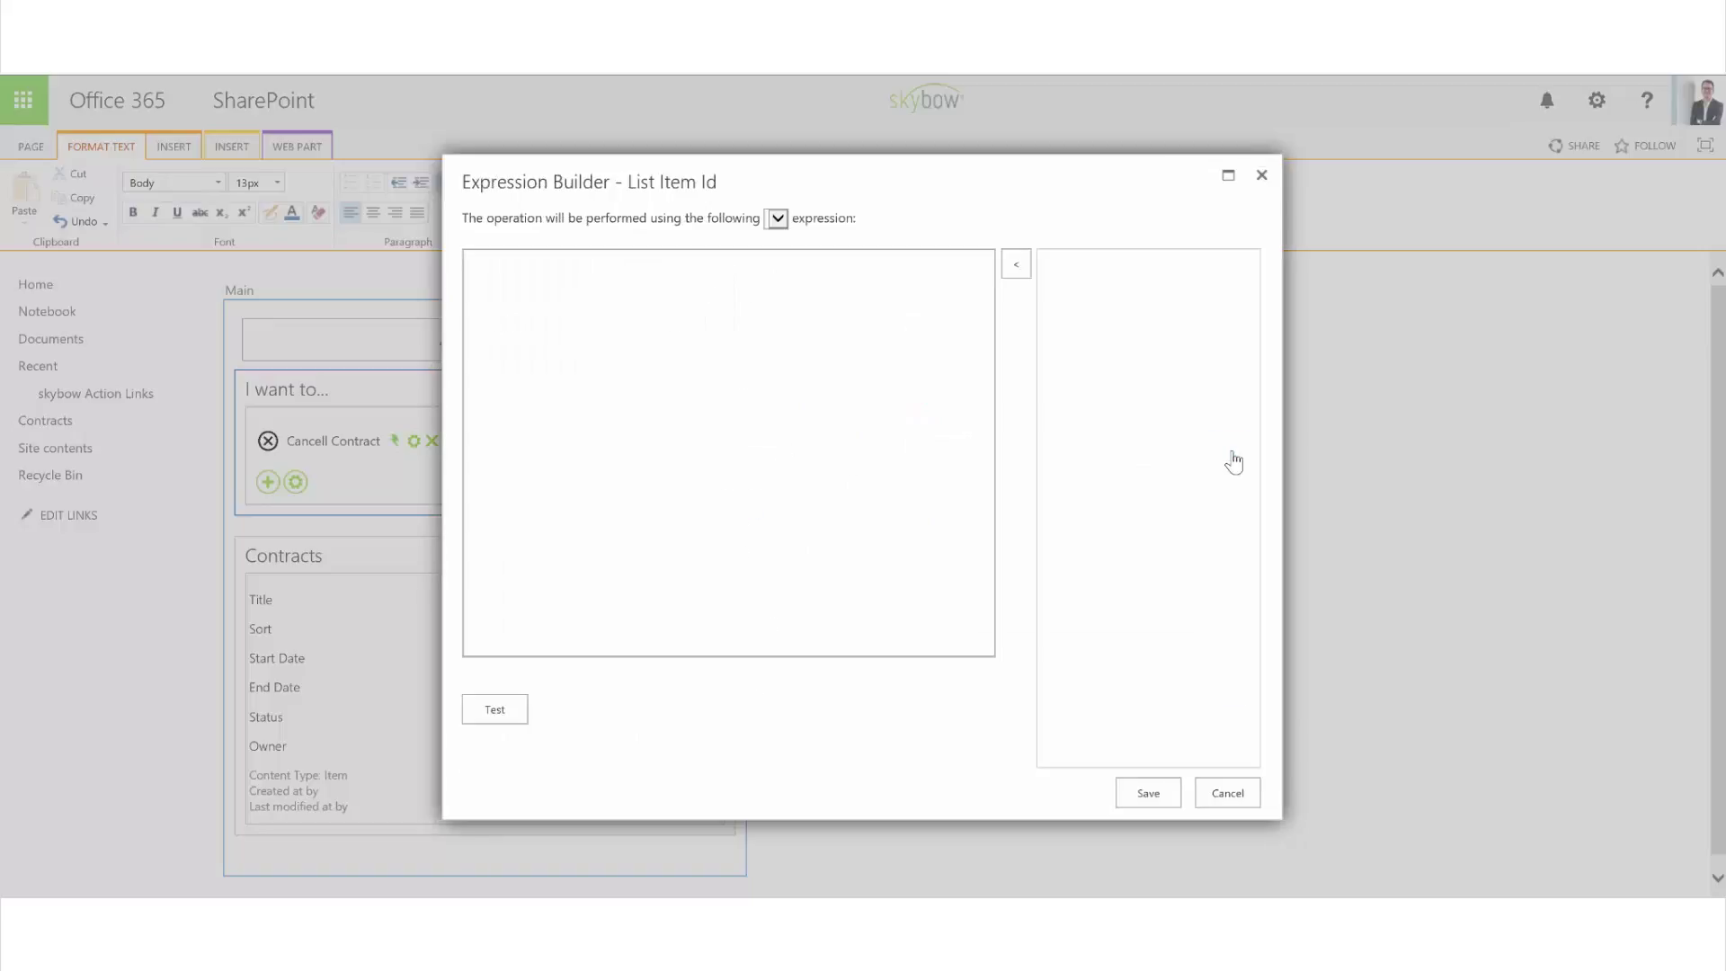
click(1057, 551)
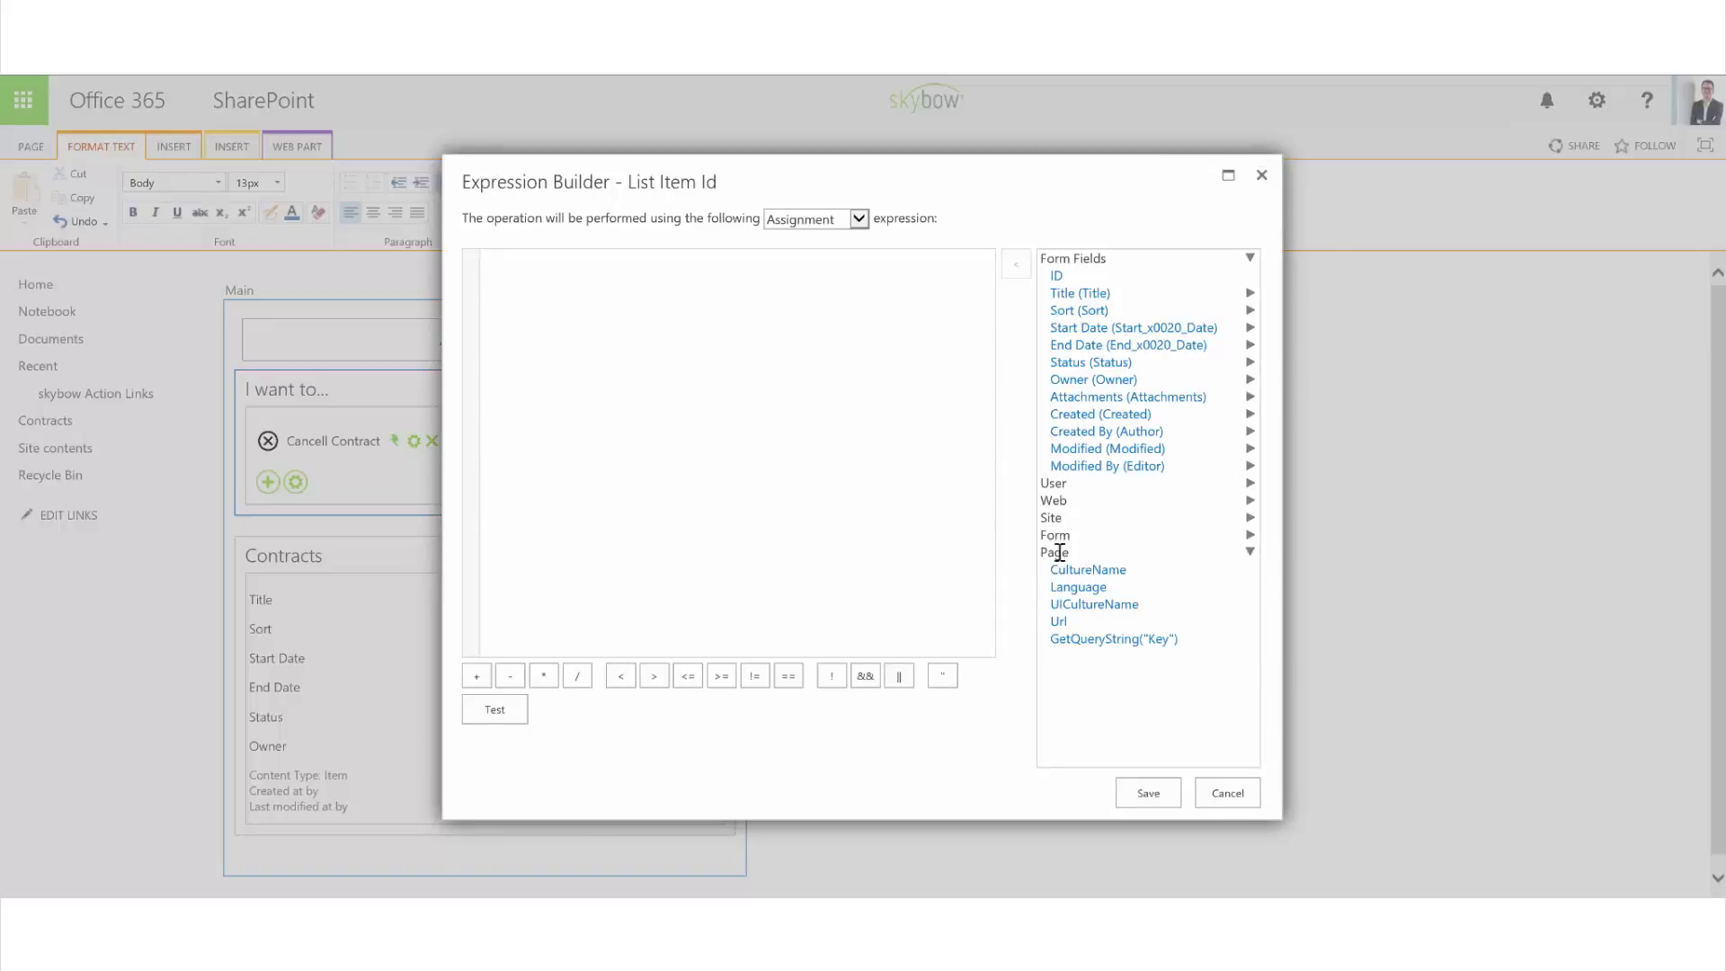
click(1091, 639)
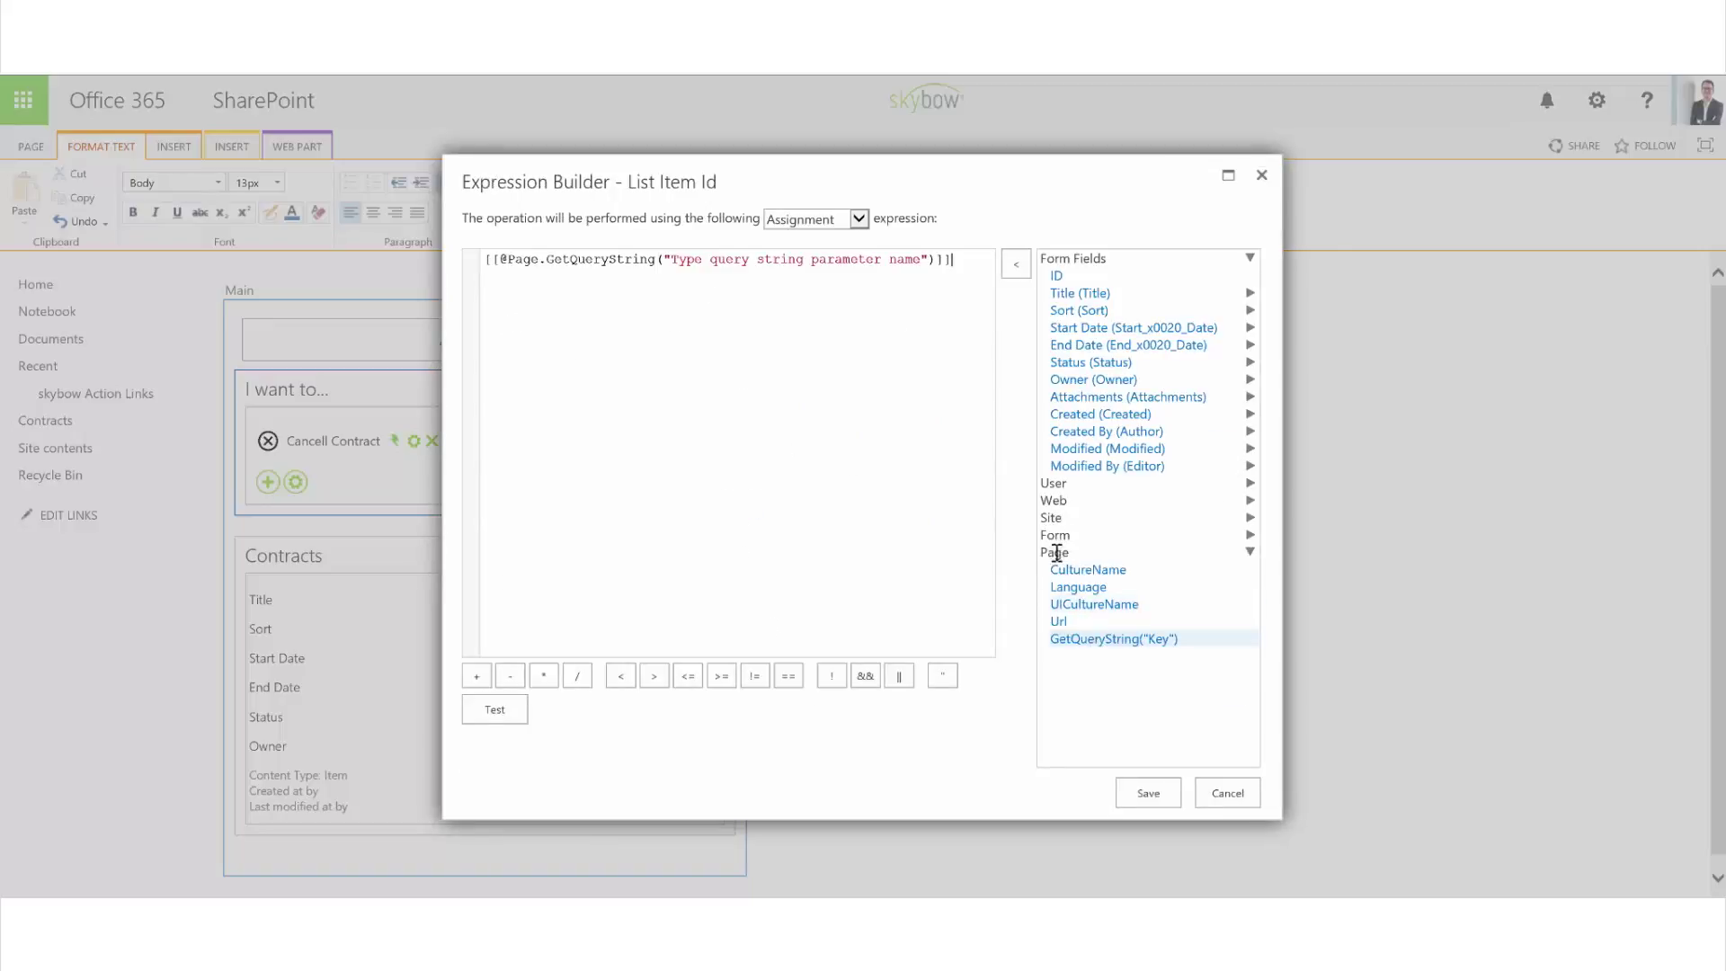
double_click(911, 260)
drag(879, 263, 675, 258)
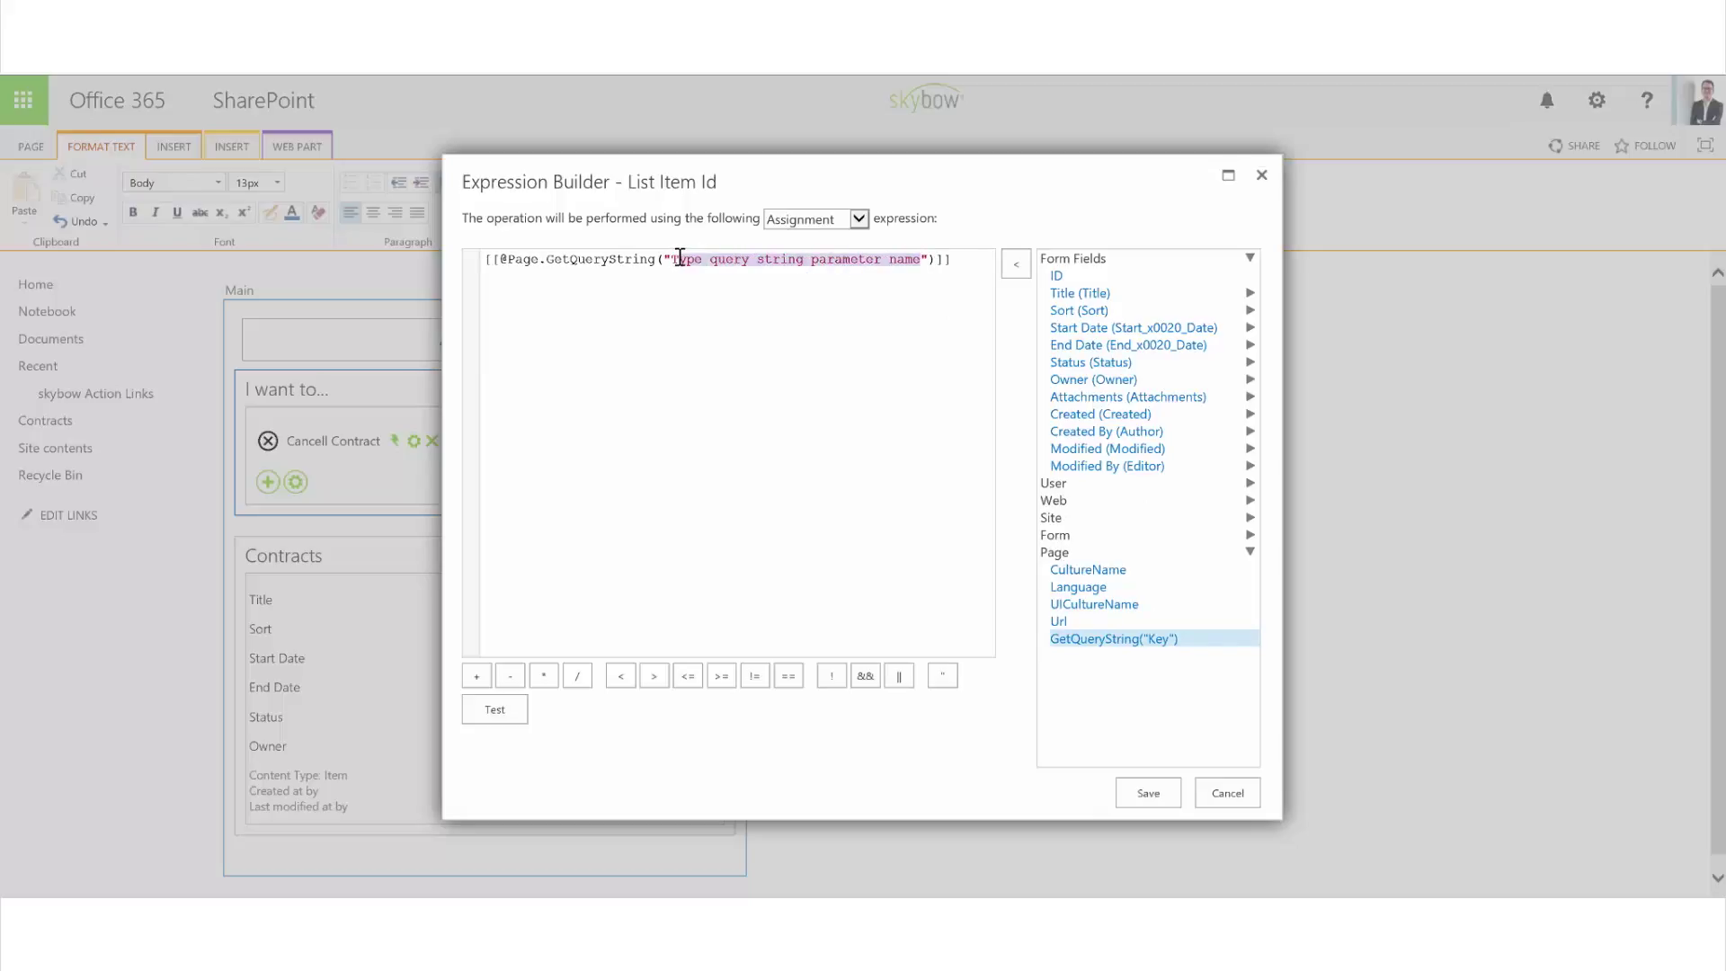
key(BackSpace)
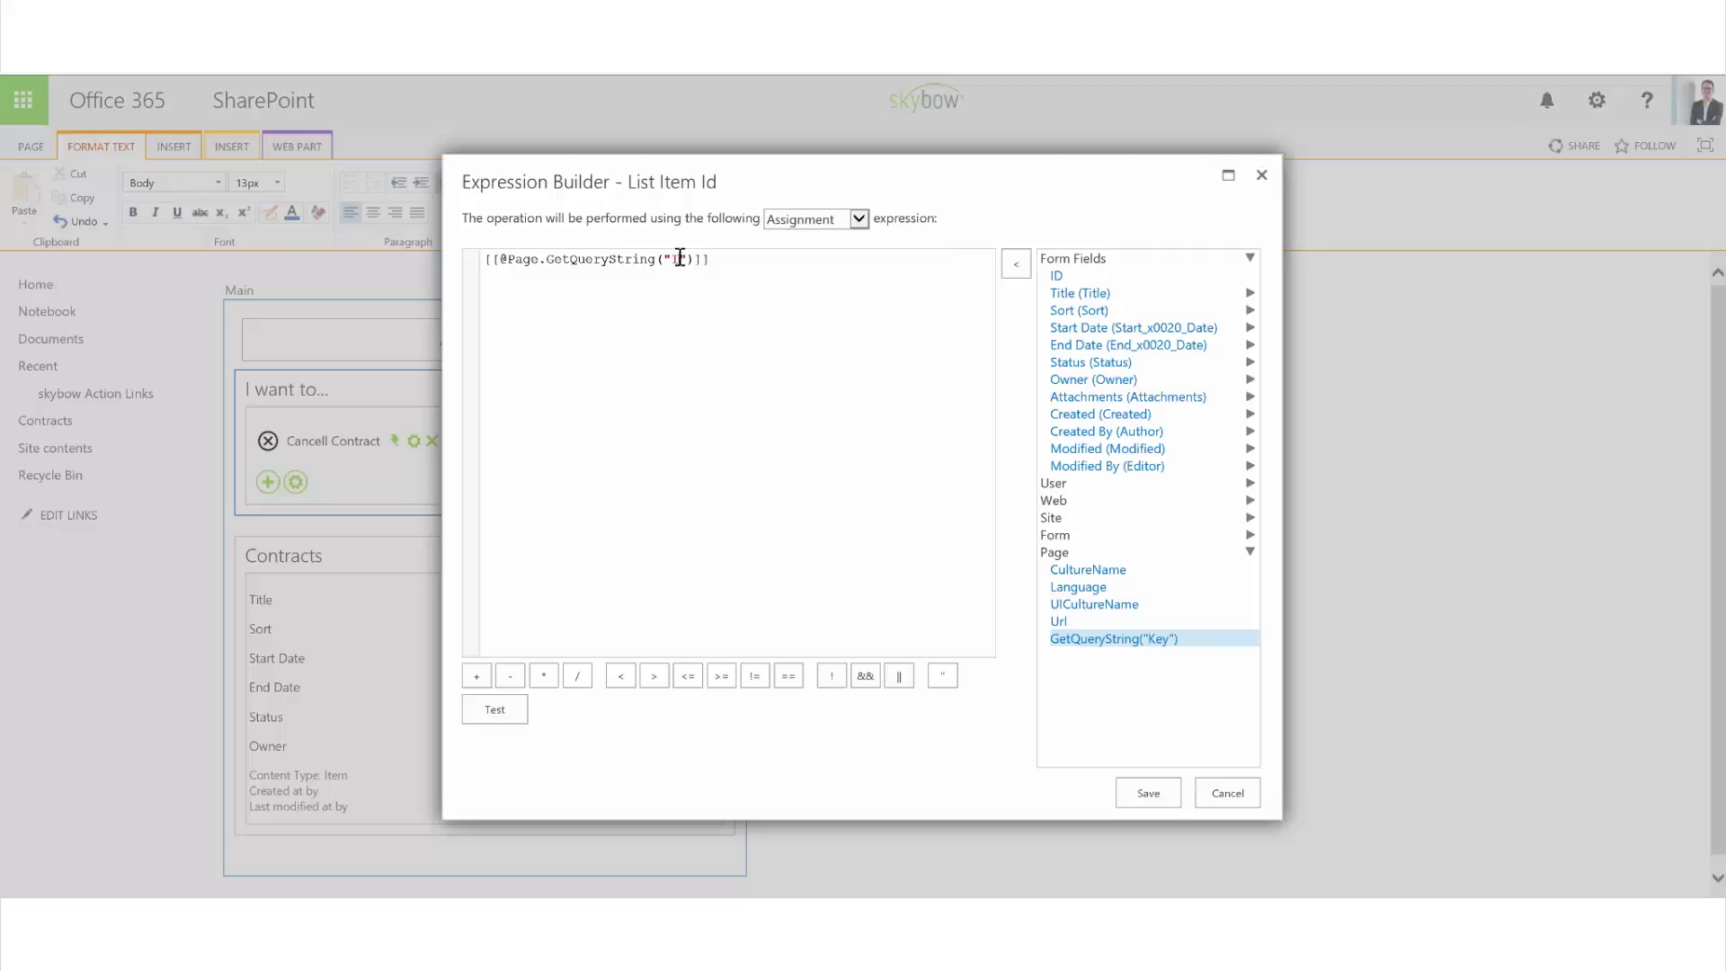
click(1140, 795)
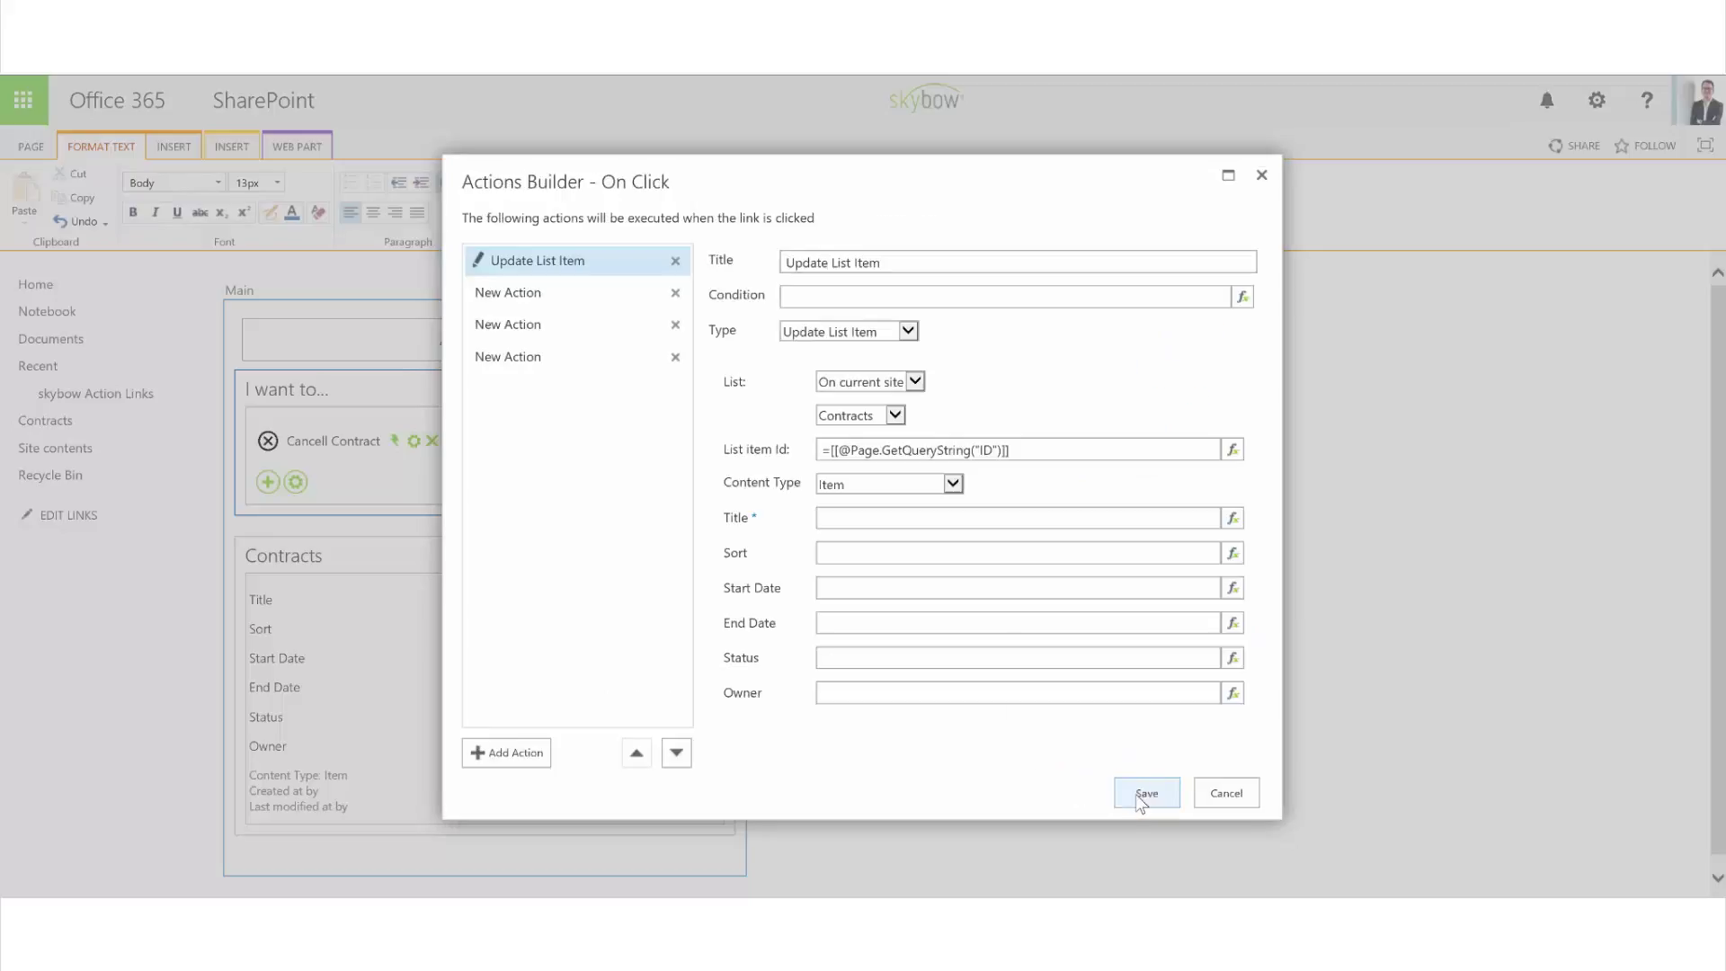
click(1008, 659)
text(Cancel)
Make the second action a Send Mail action with [[Owner.Email]] as the To recipient.
click(610, 301)
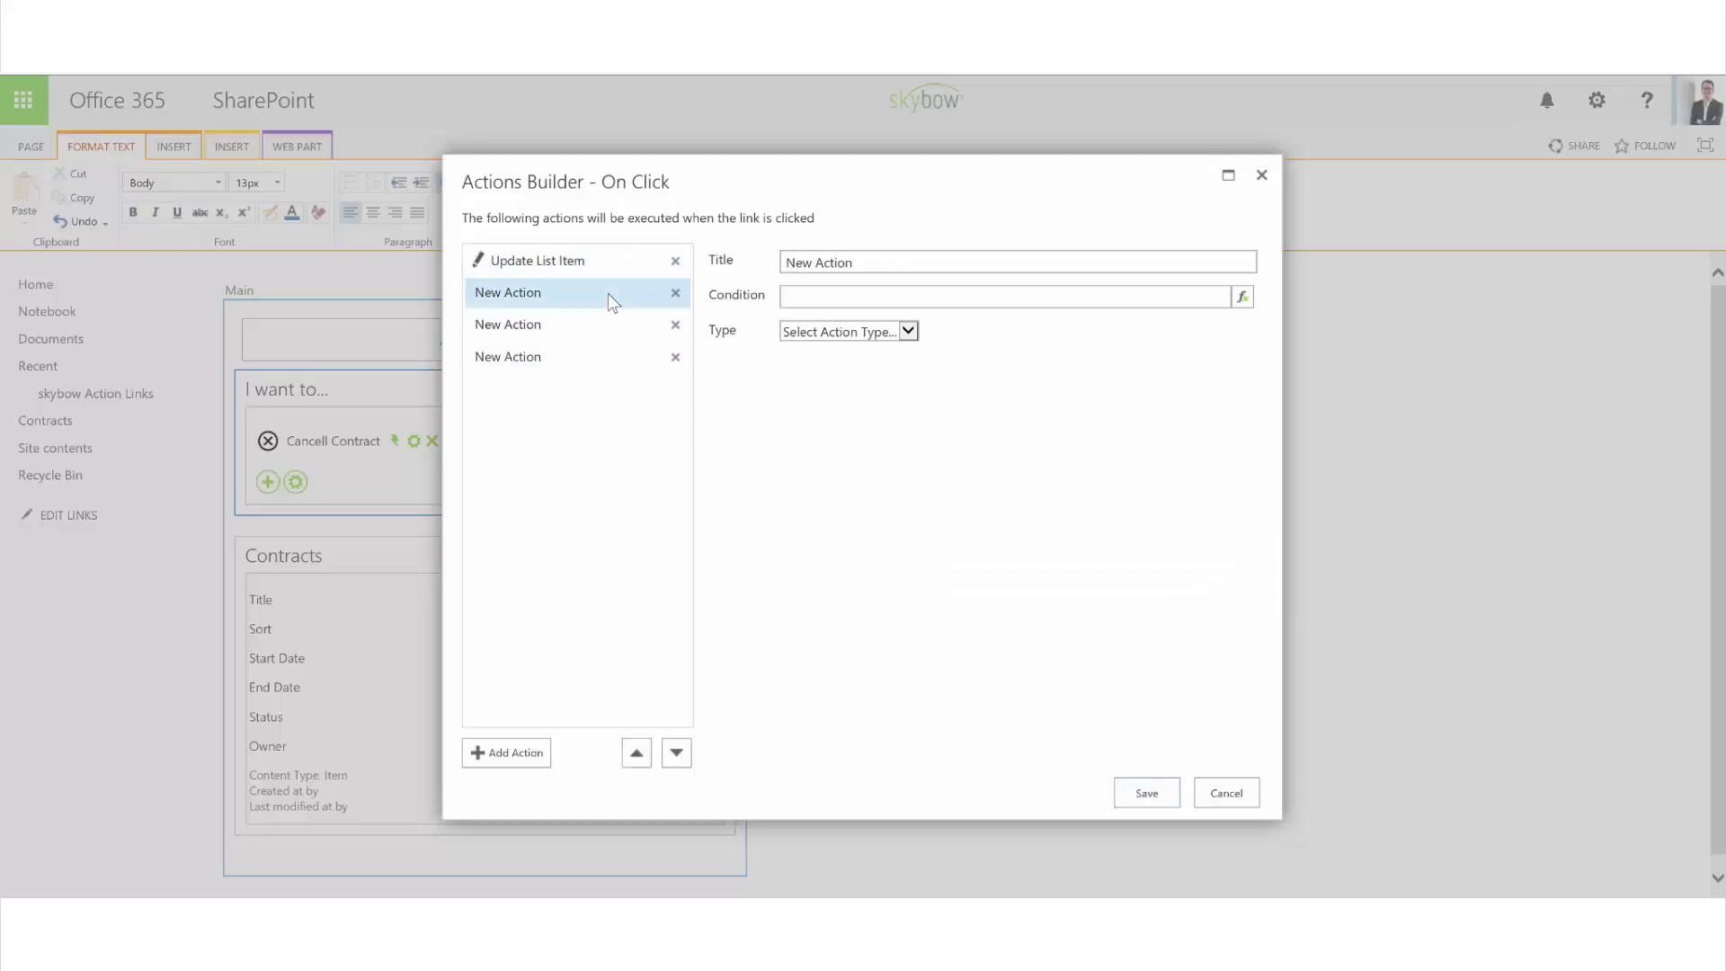
click(903, 332)
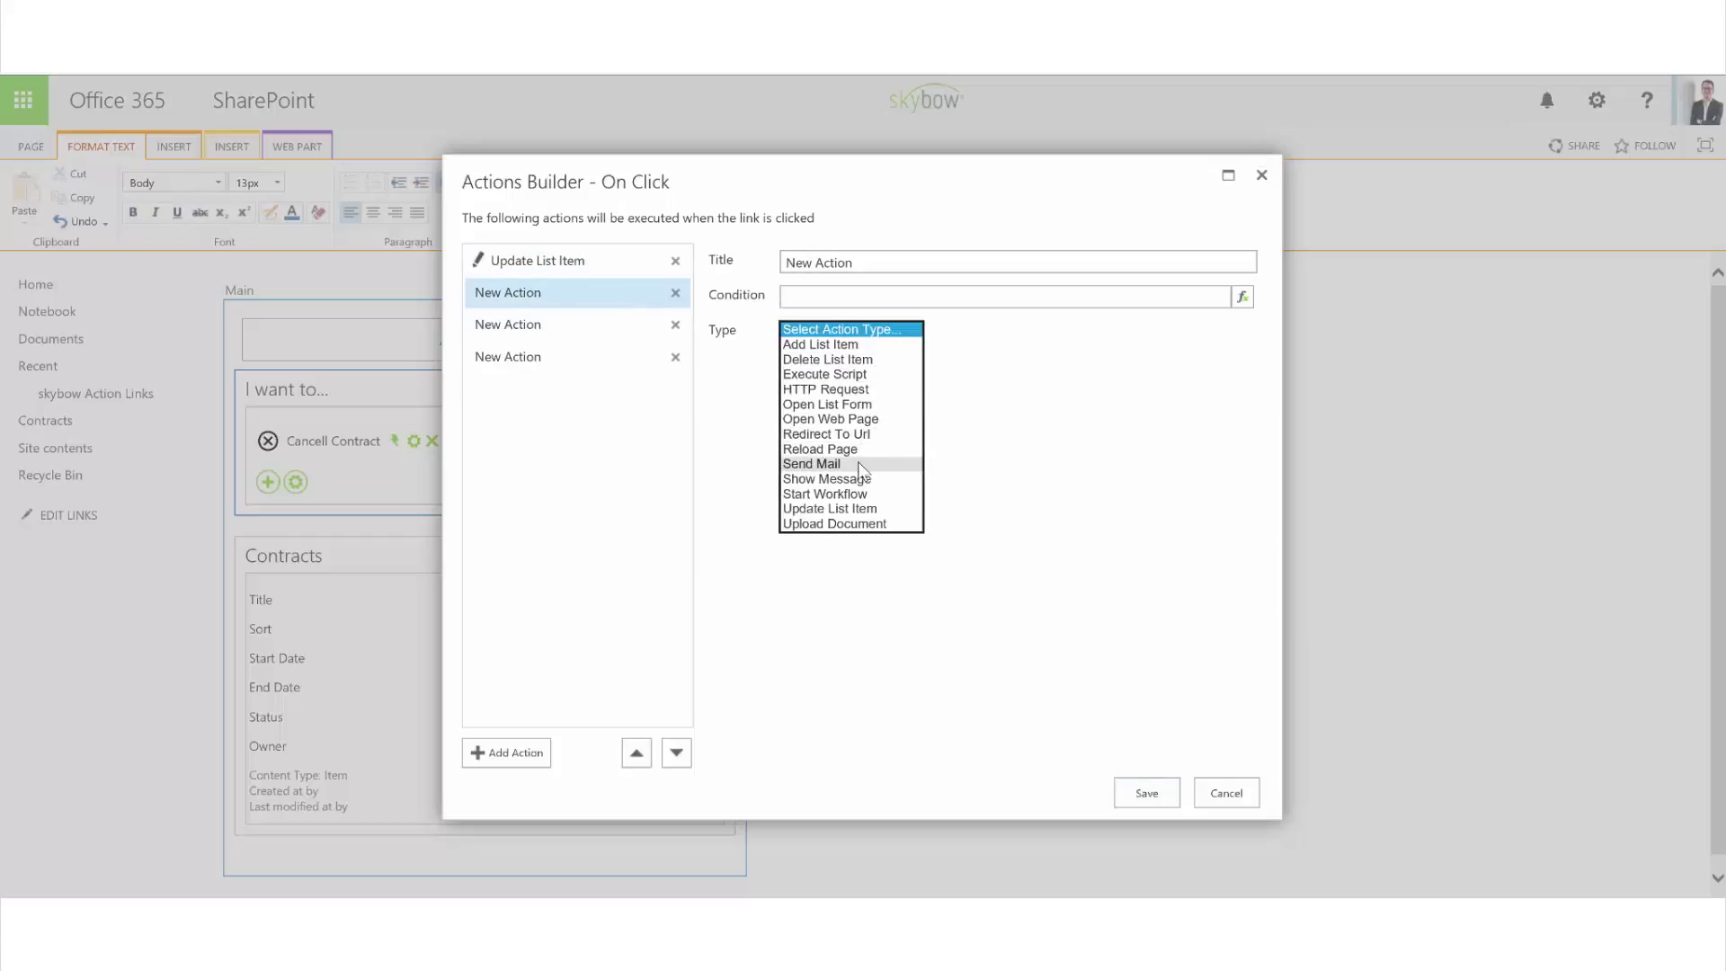
key(Escape)
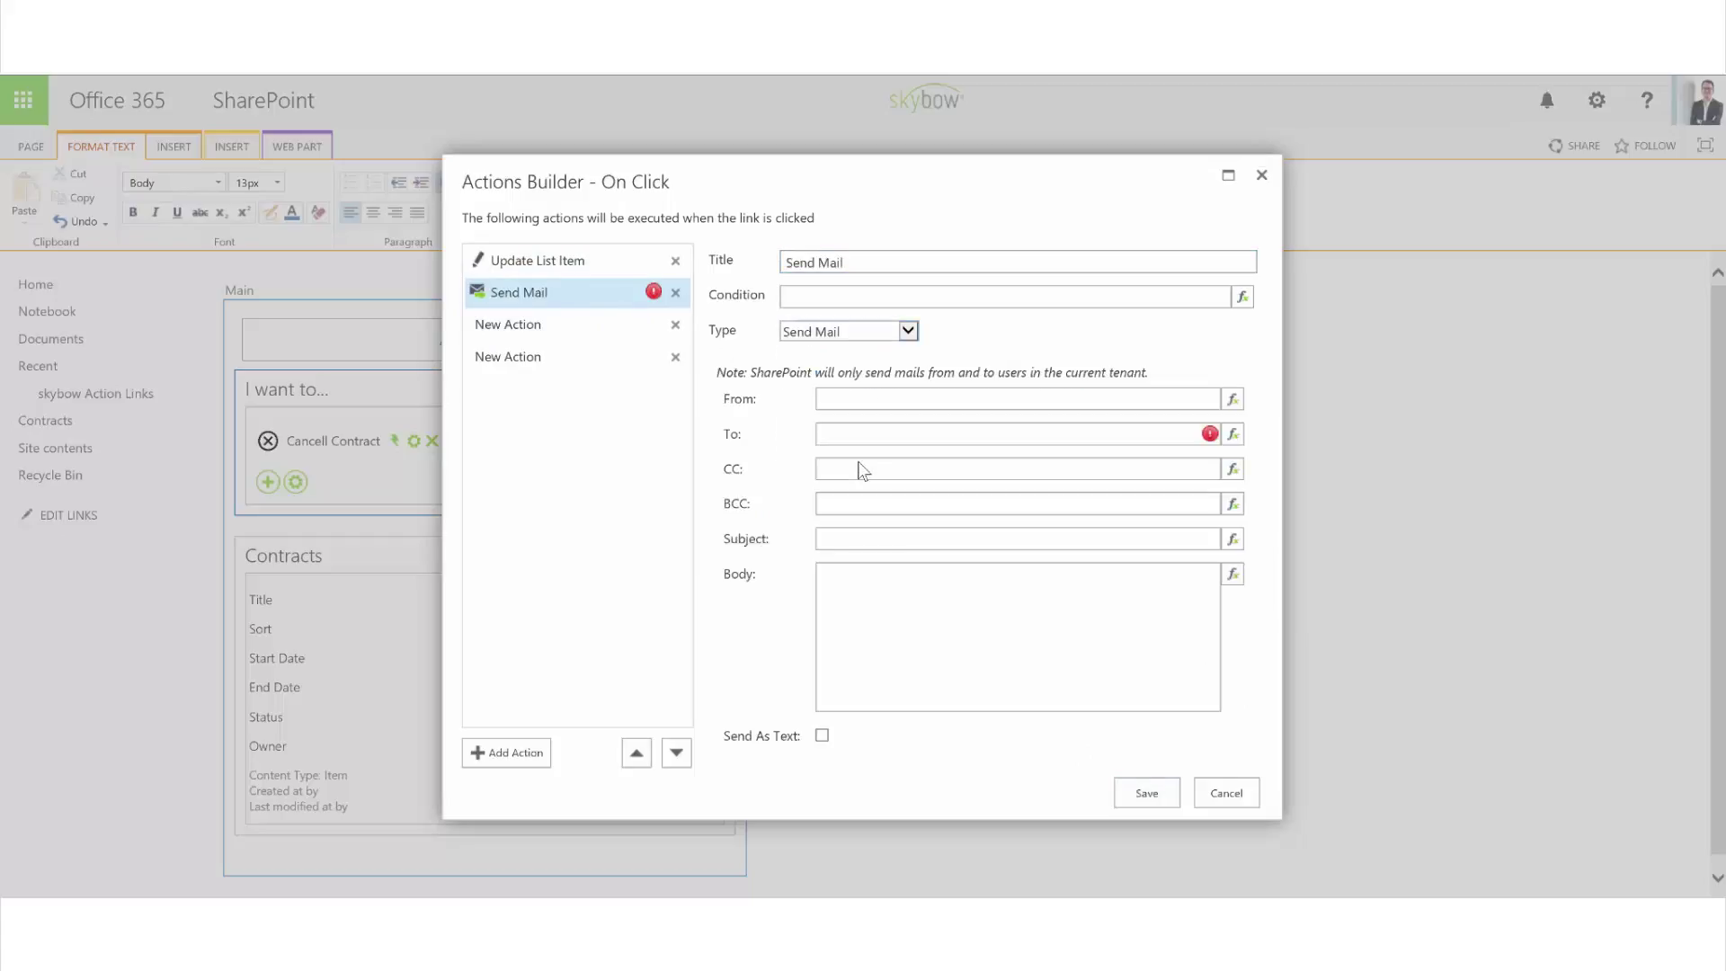
click(1232, 439)
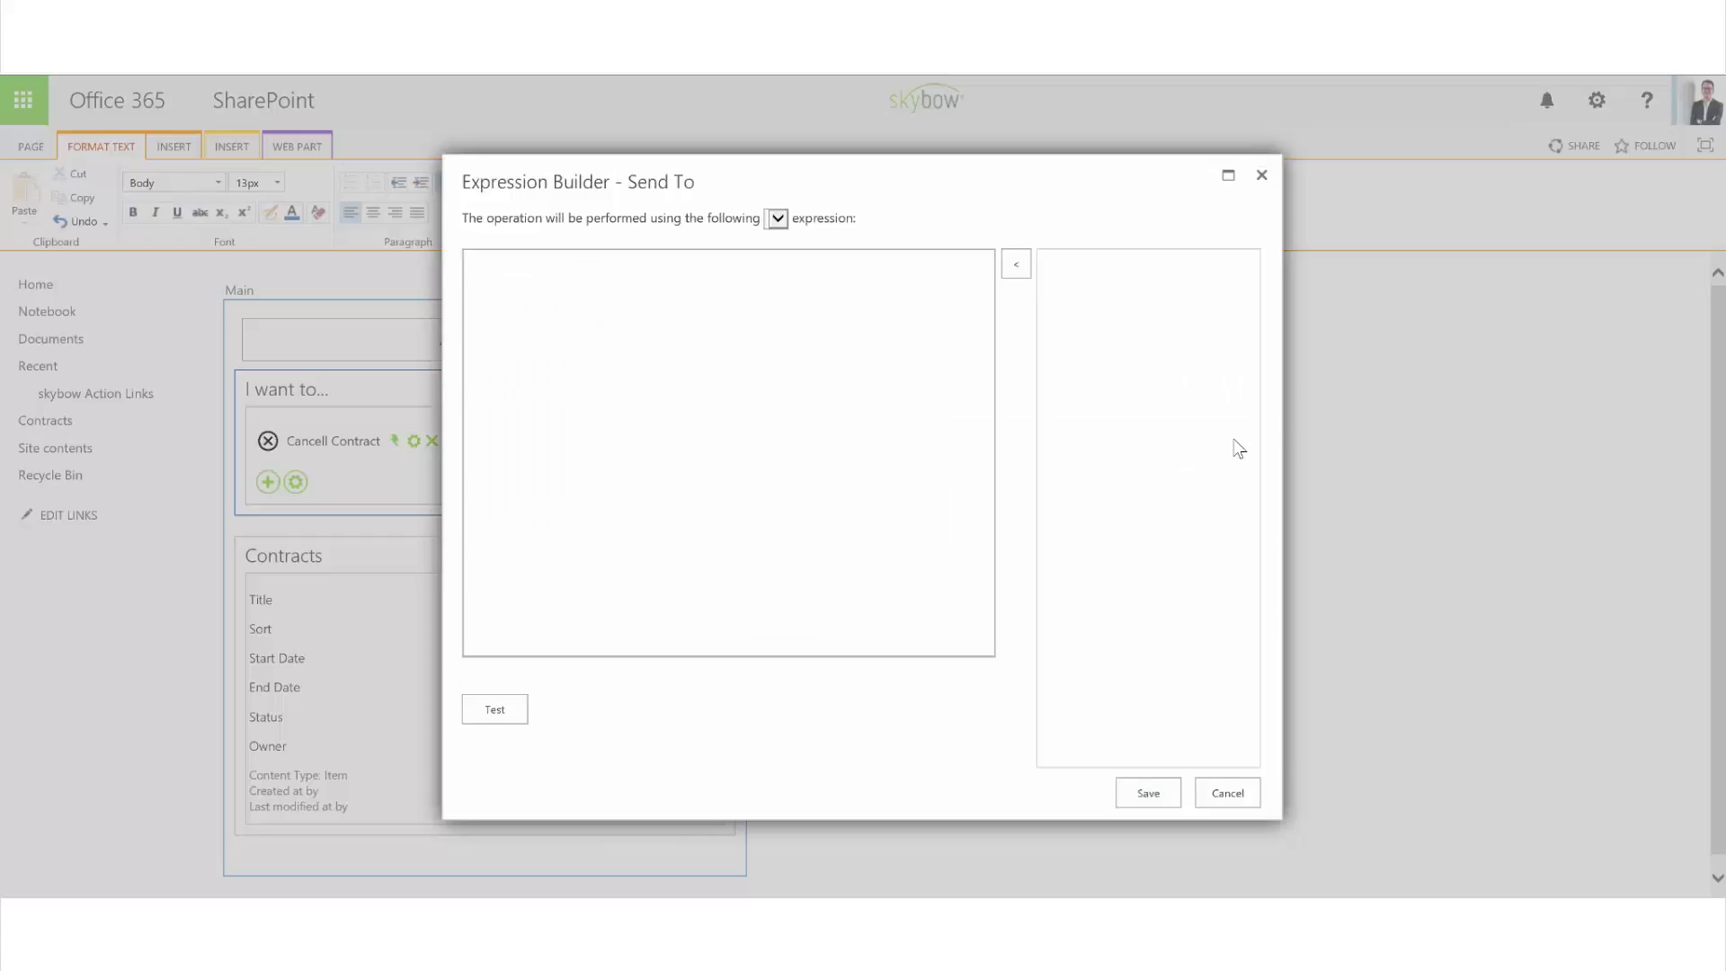
click(1104, 381)
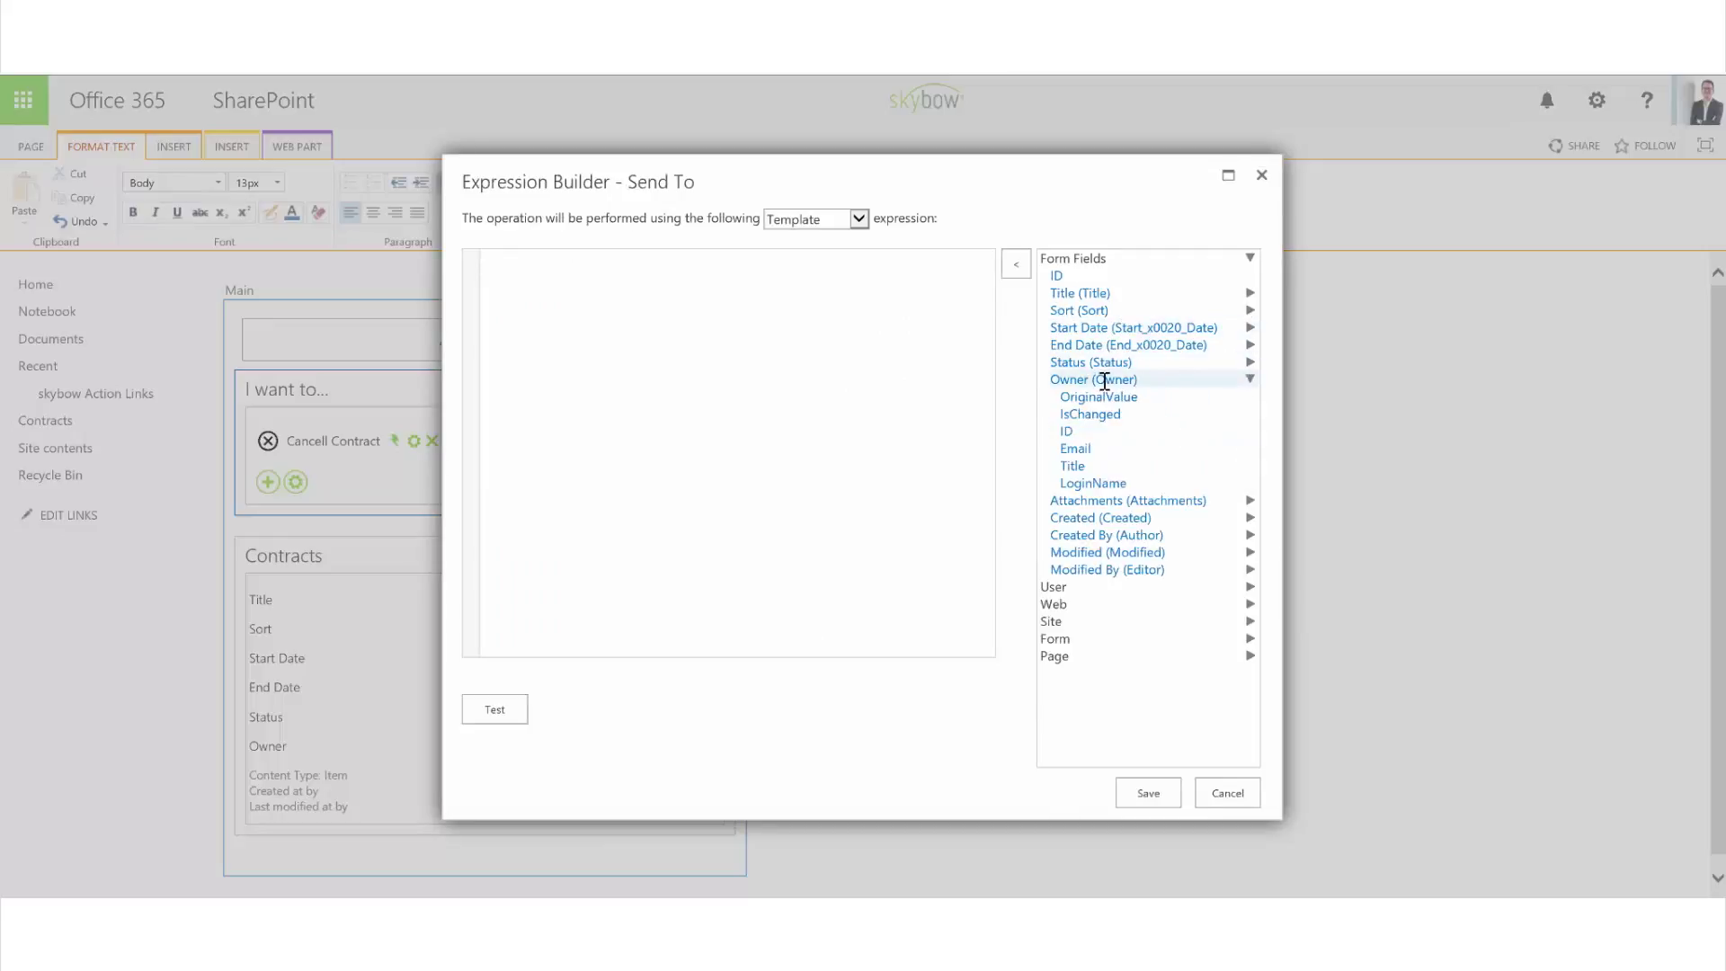
double_click(1091, 448)
click(1155, 799)
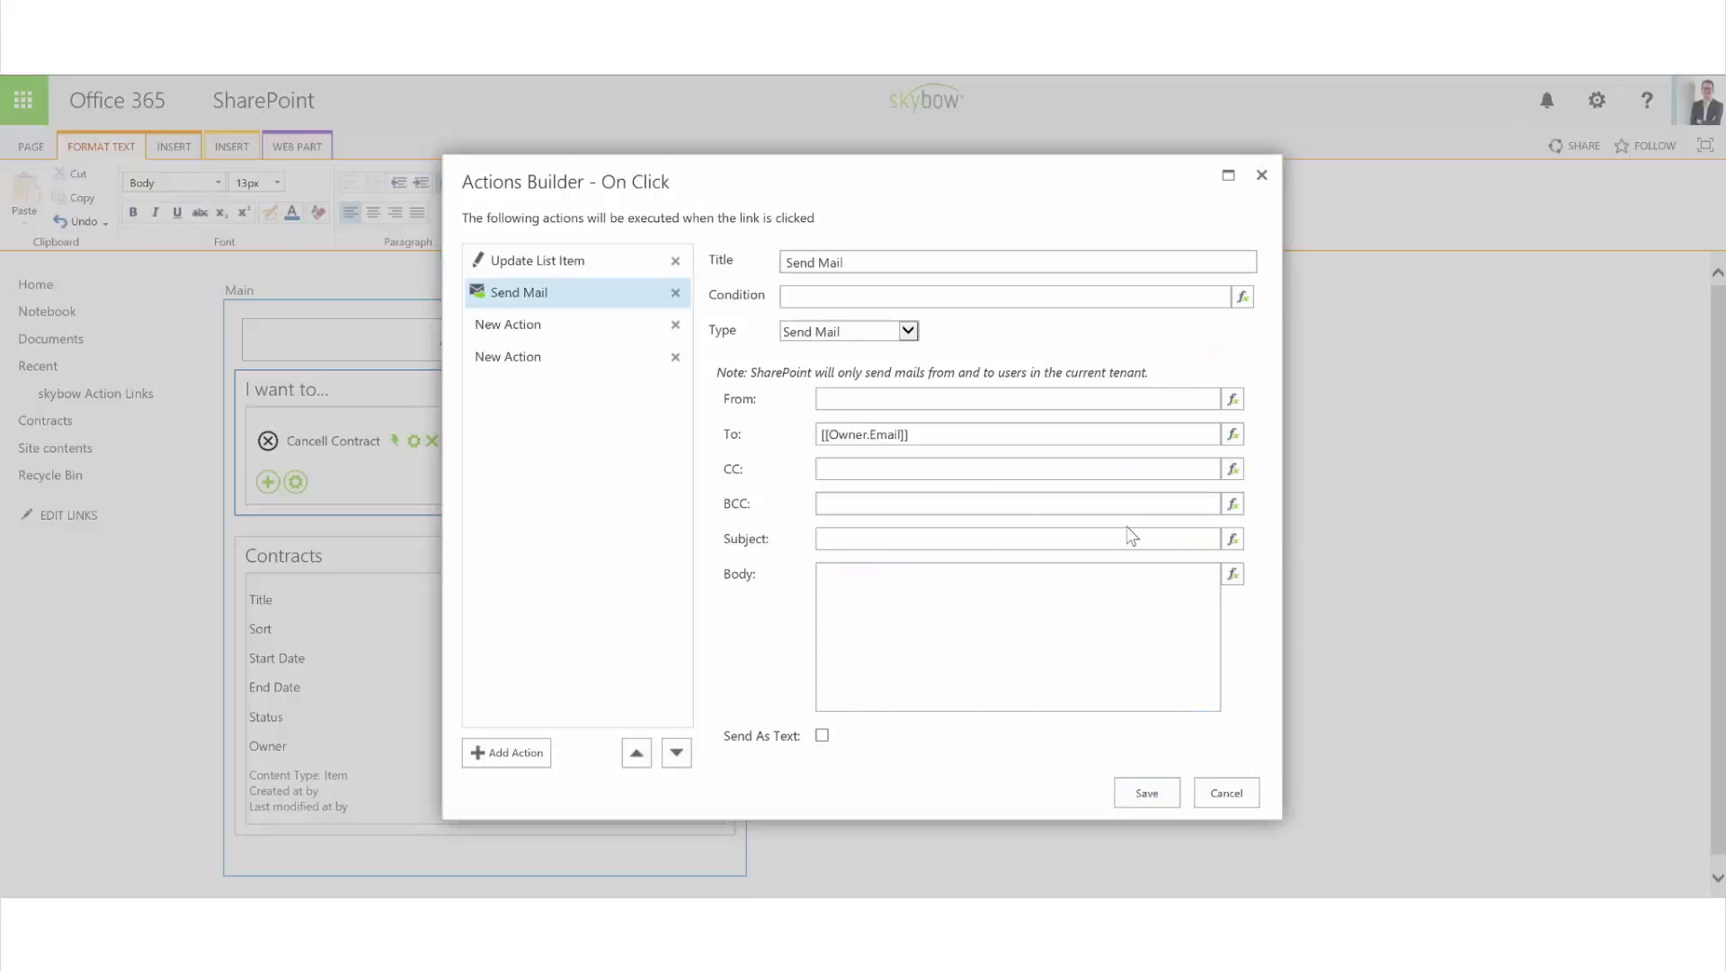
Set the mail subject to the expression "[[Title]] is cancelled".
click(1232, 539)
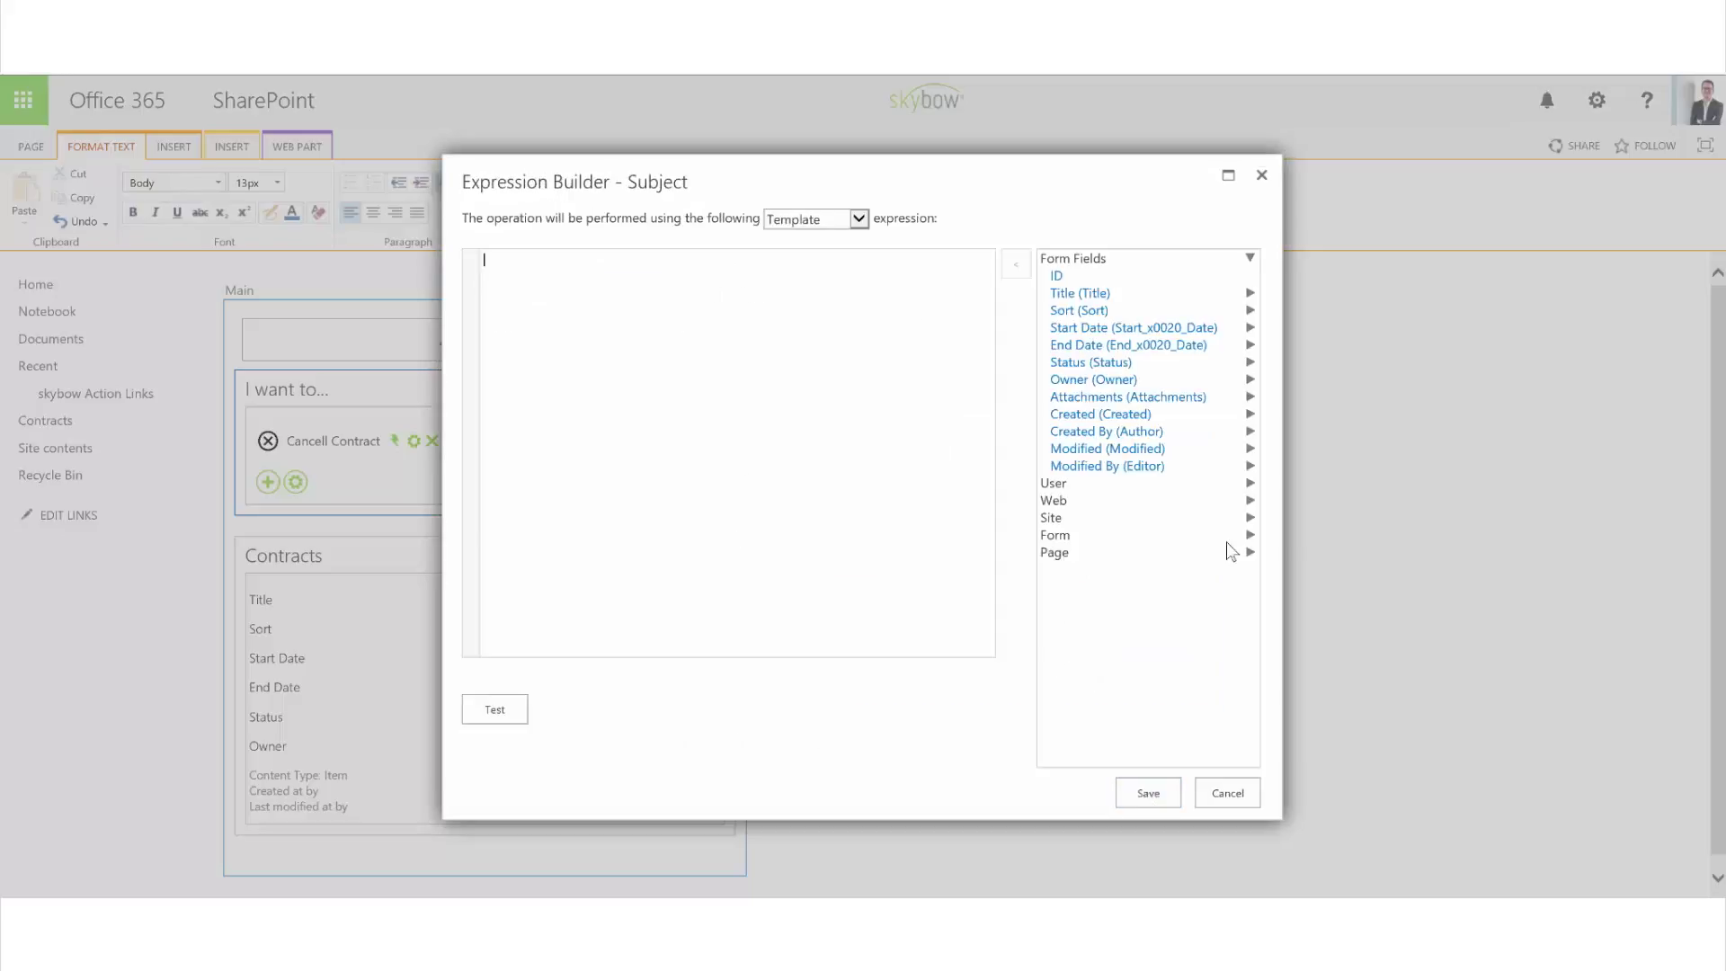
click(1066, 295)
double_click(1066, 295)
text(is cand)
text(elled)
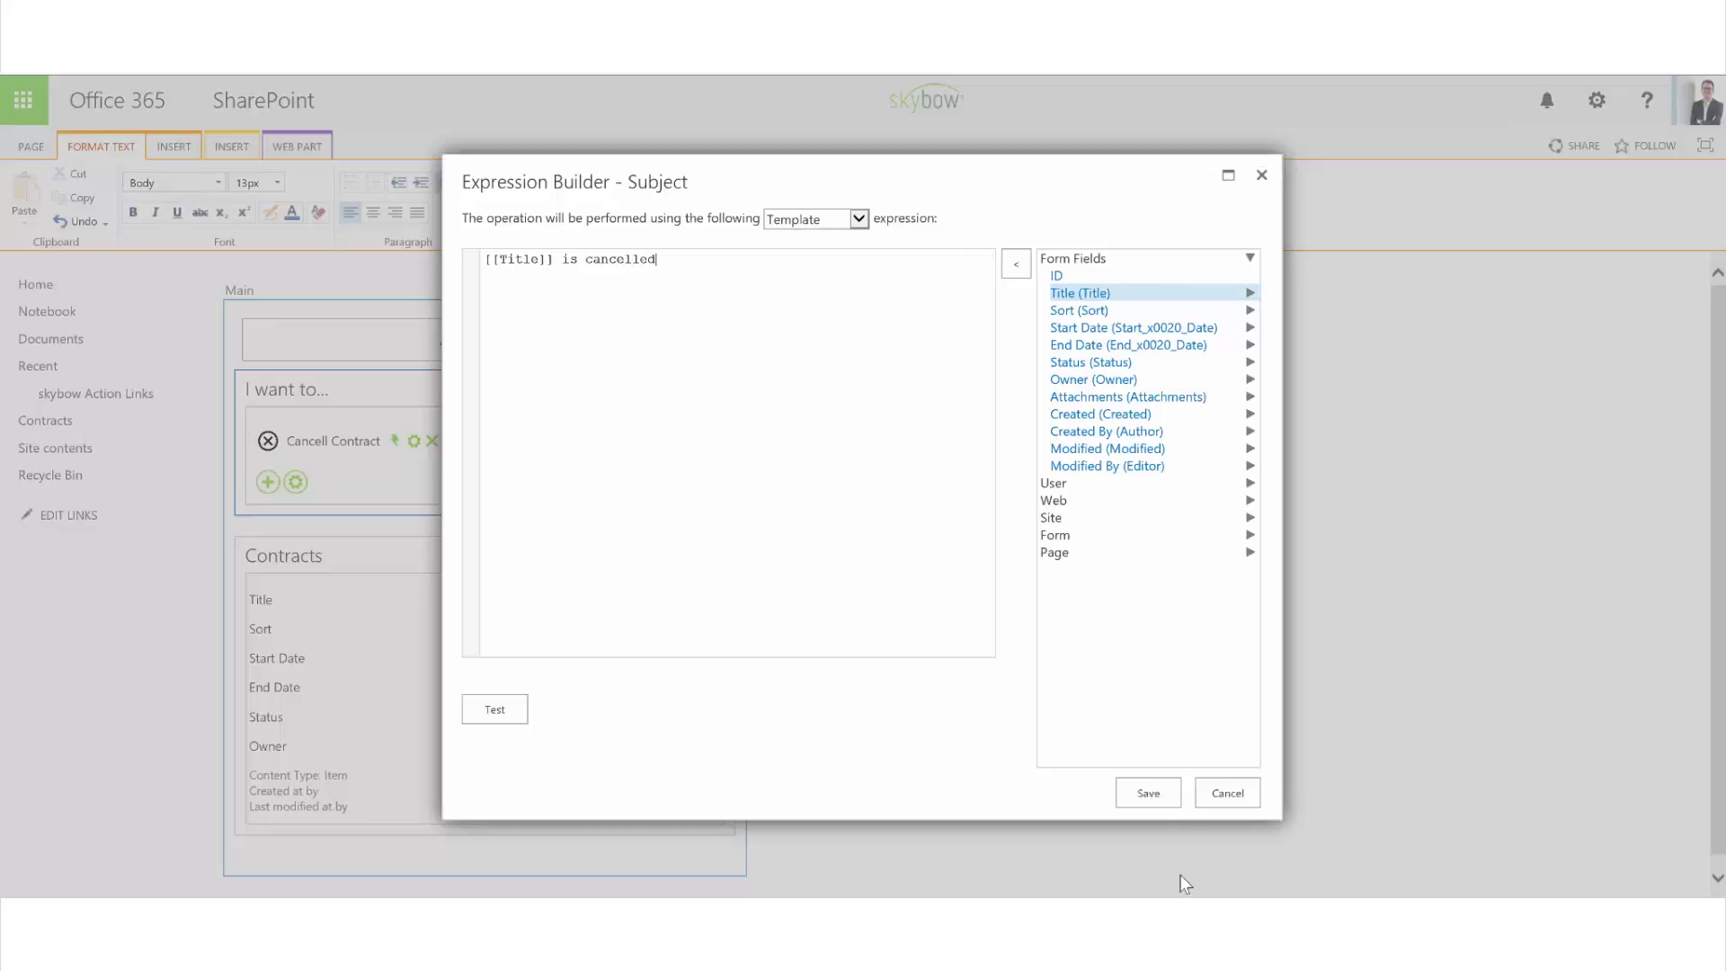
click(1146, 793)
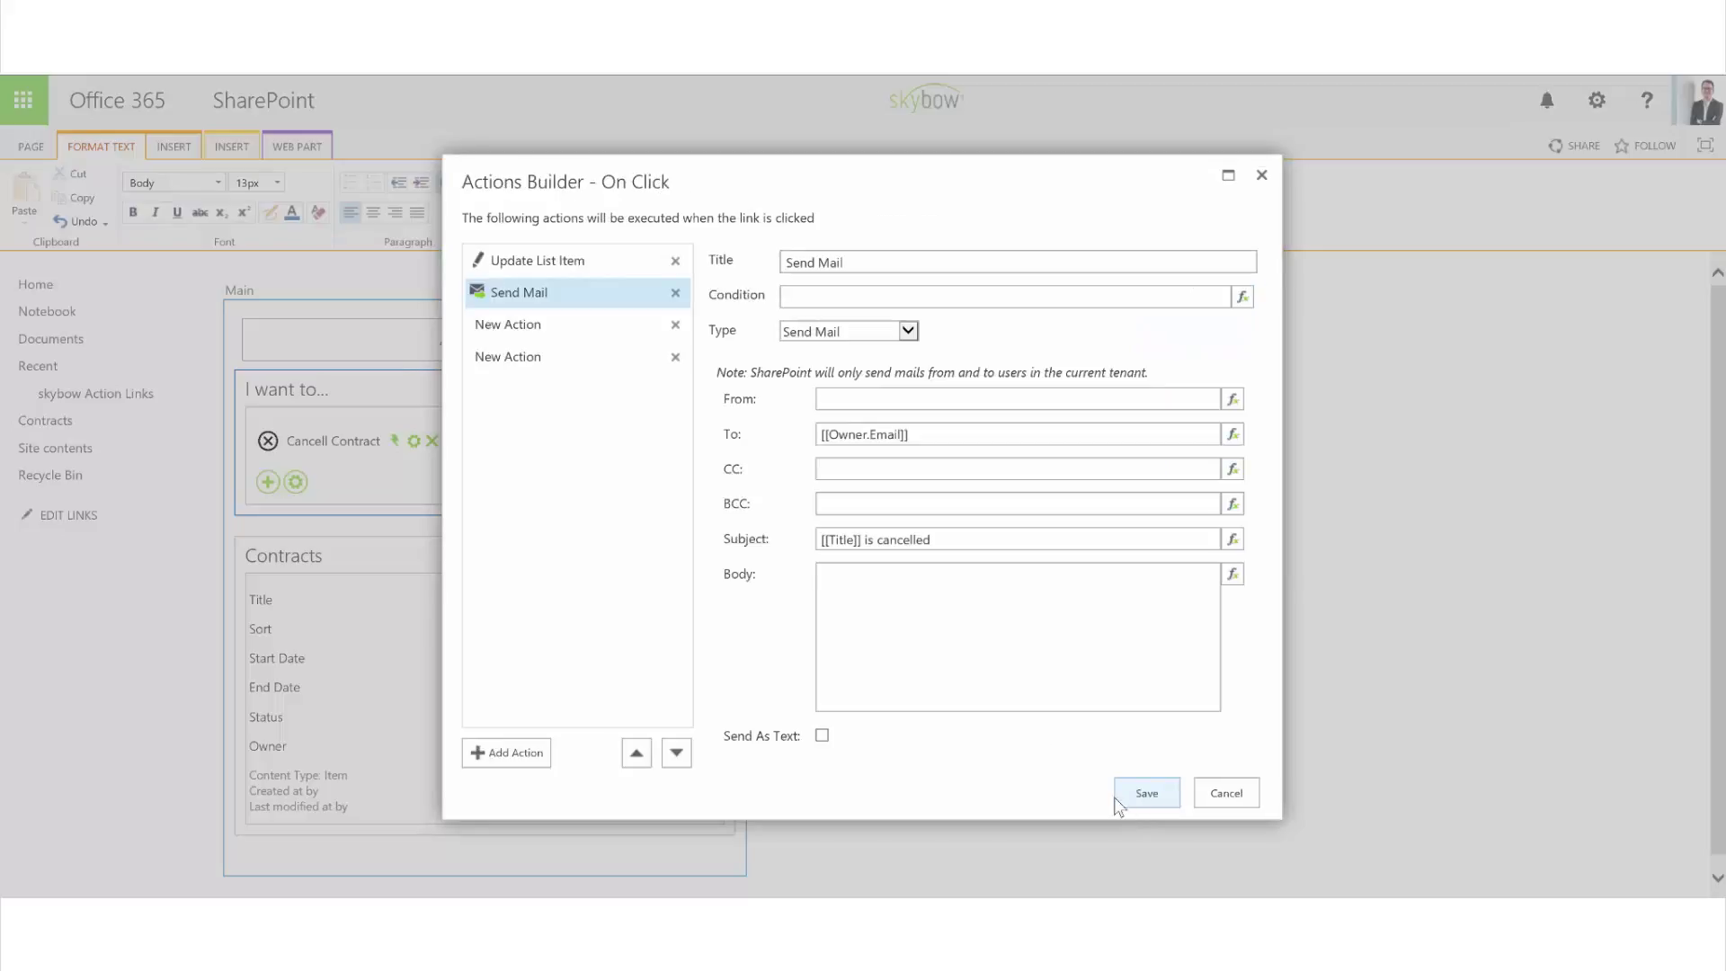
click(1232, 574)
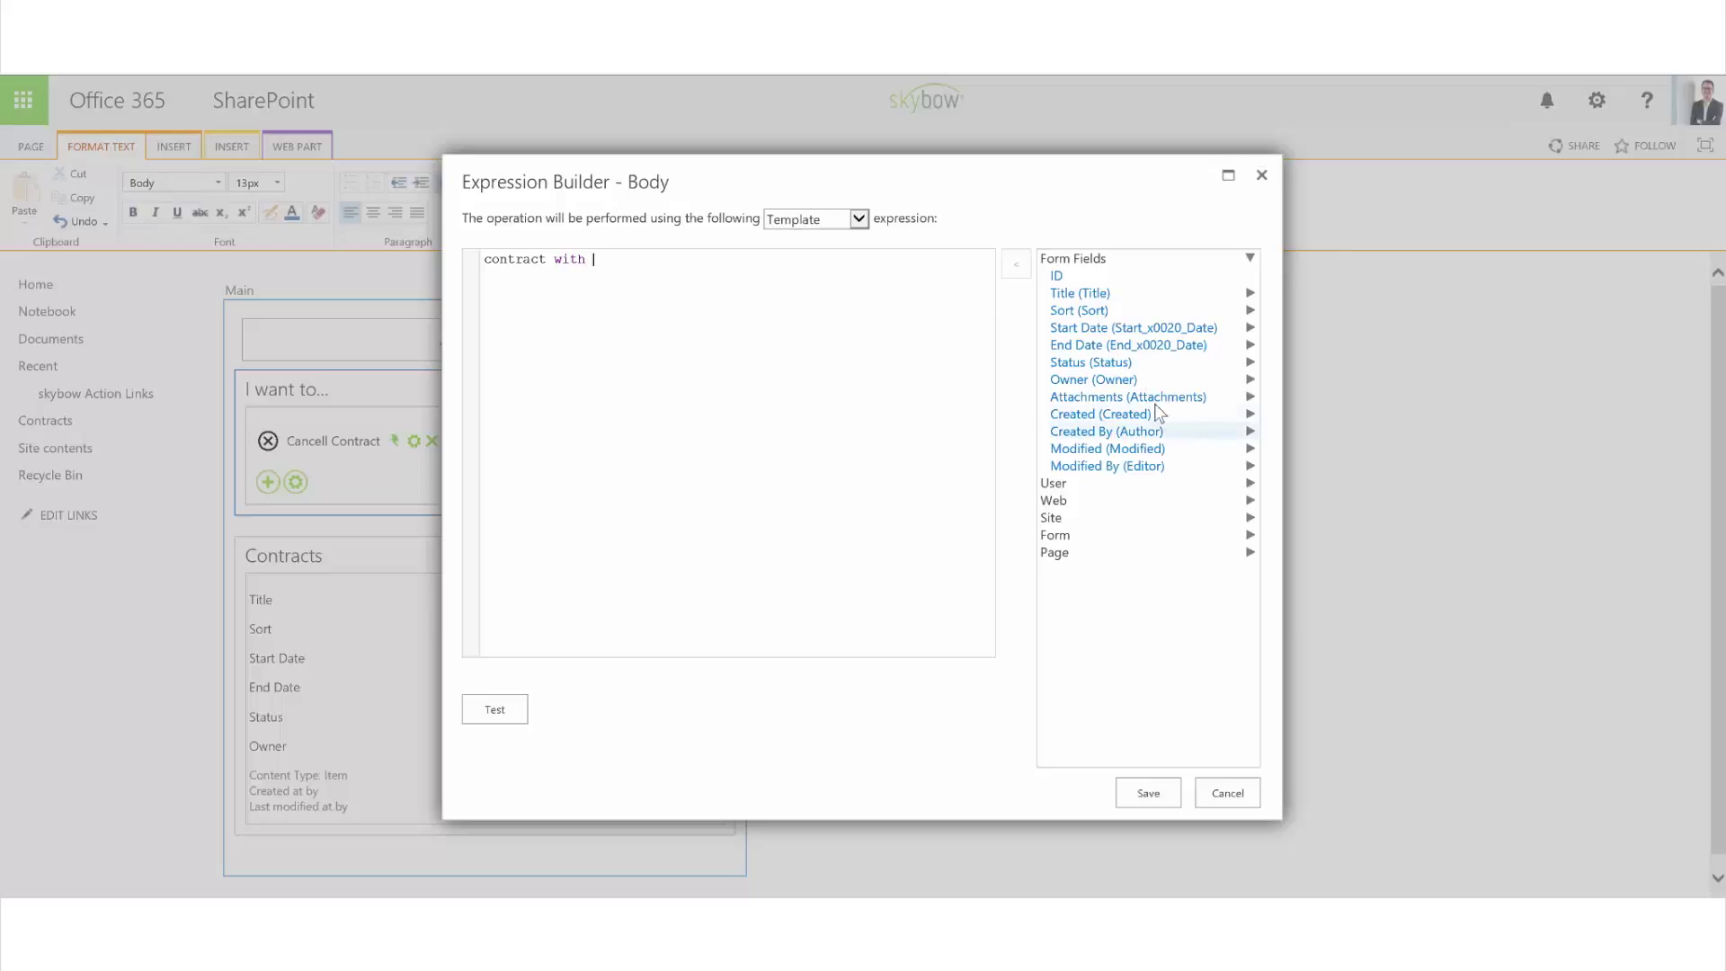
double_click(1081, 297)
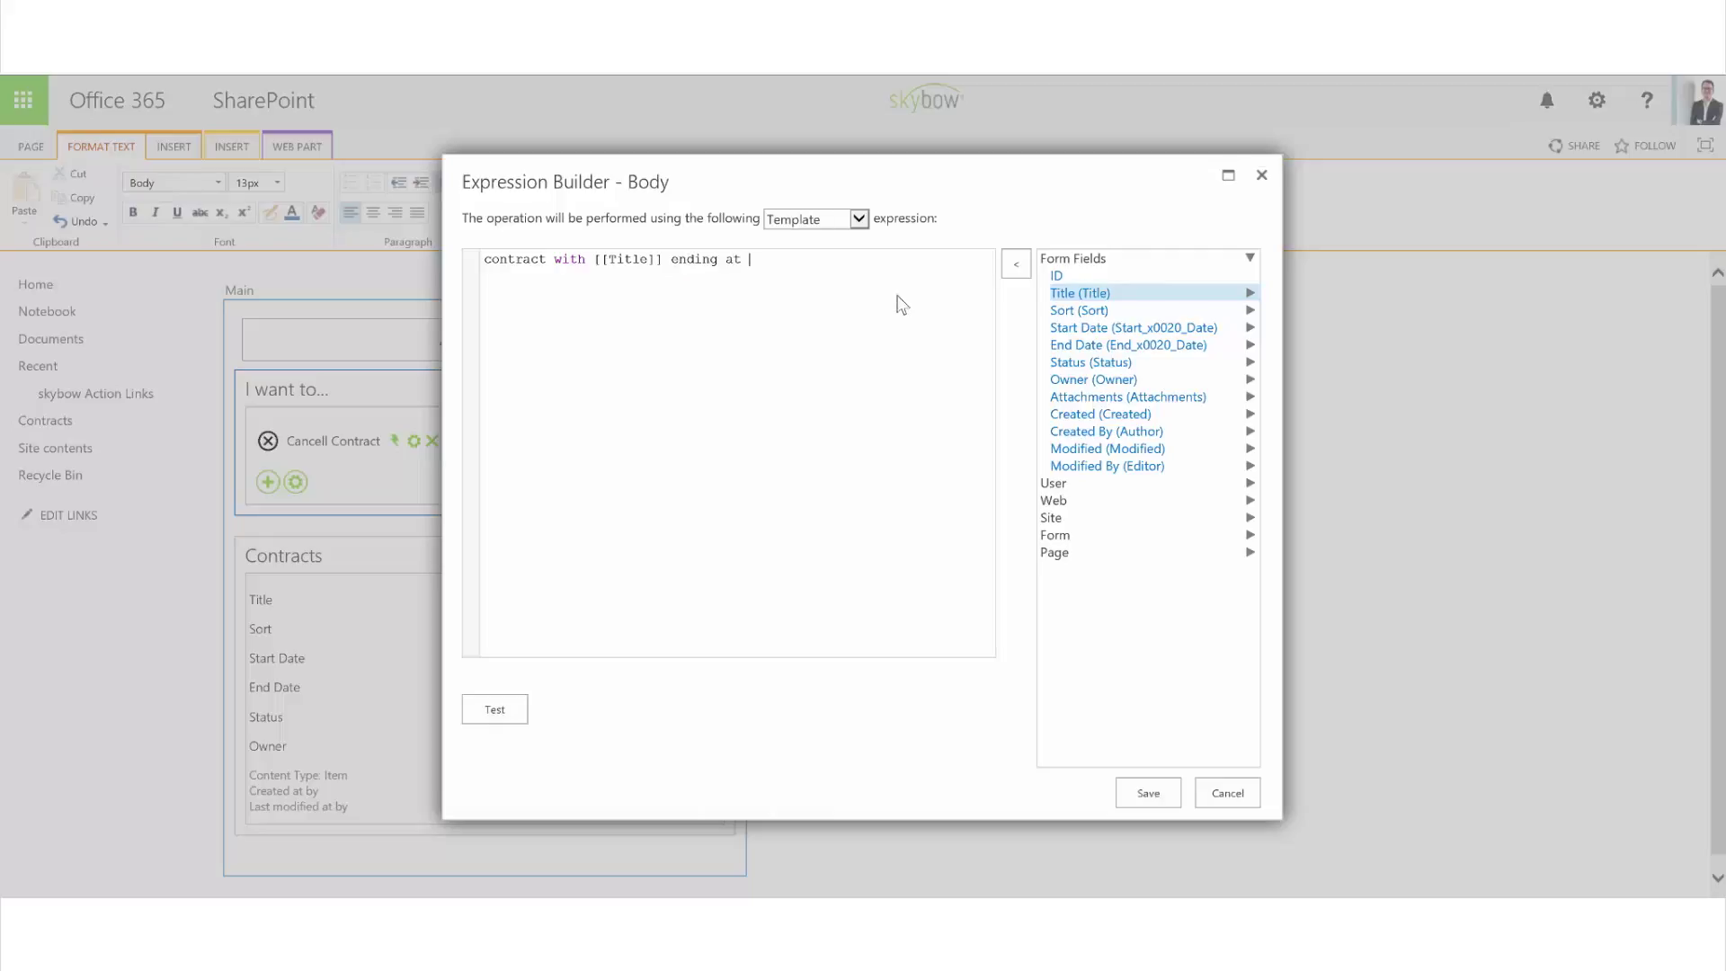
double_click(1069, 347)
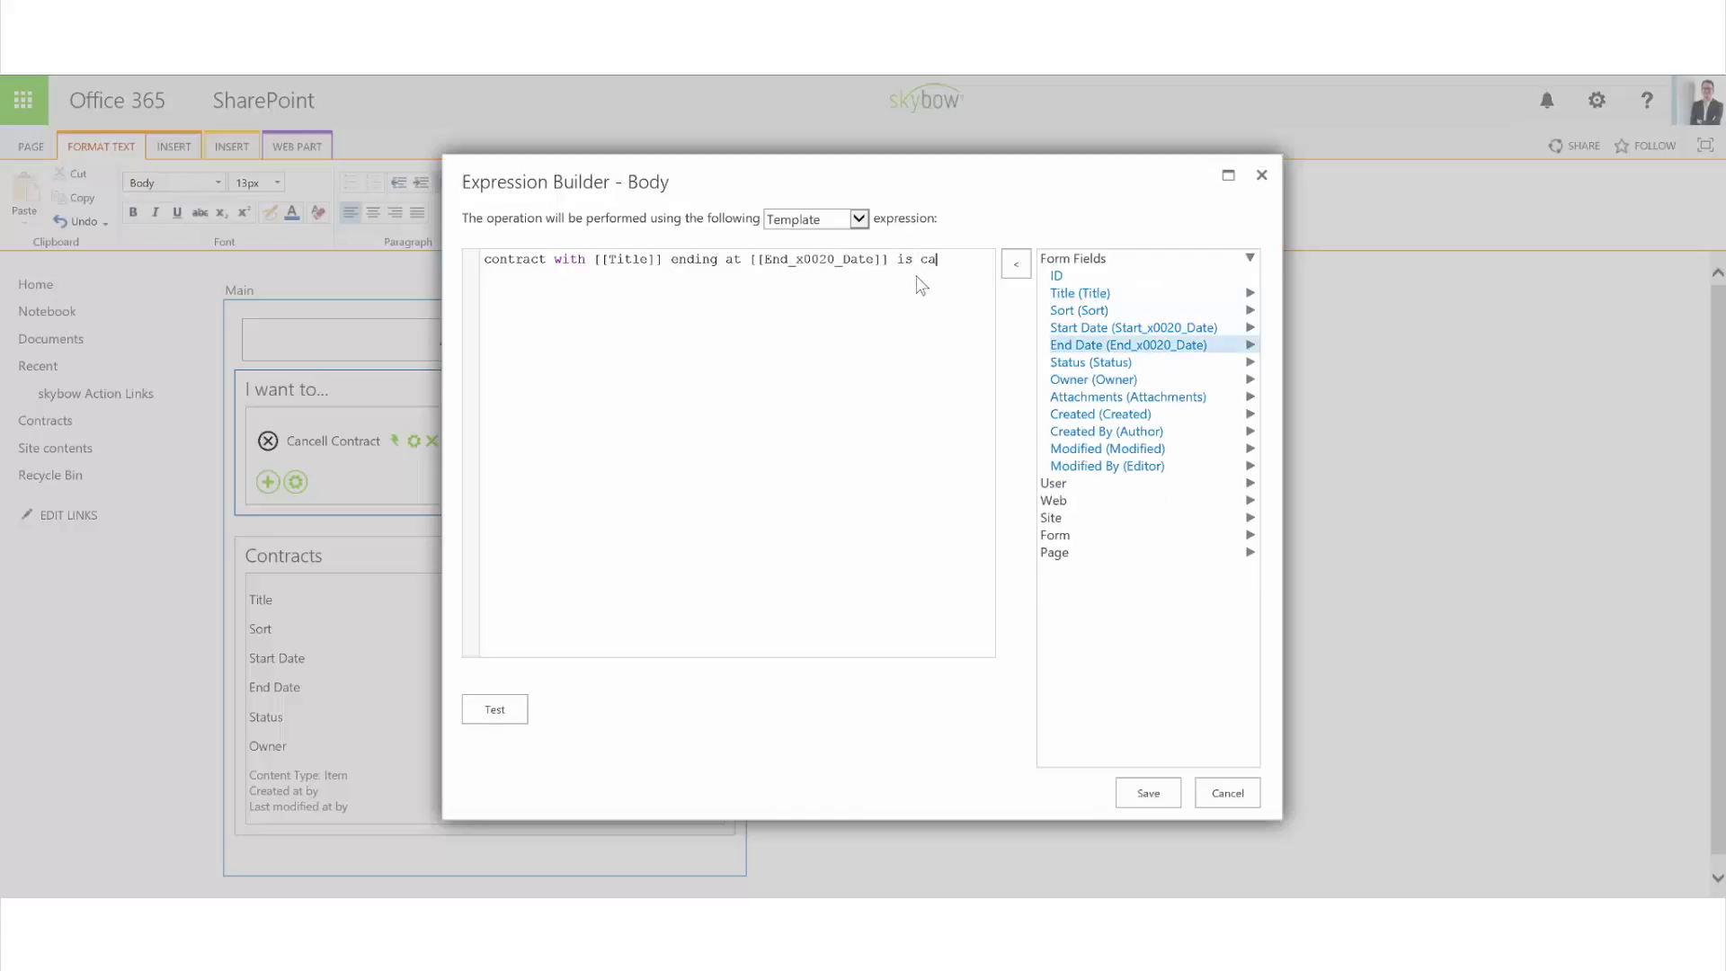
text(is cancelled by)
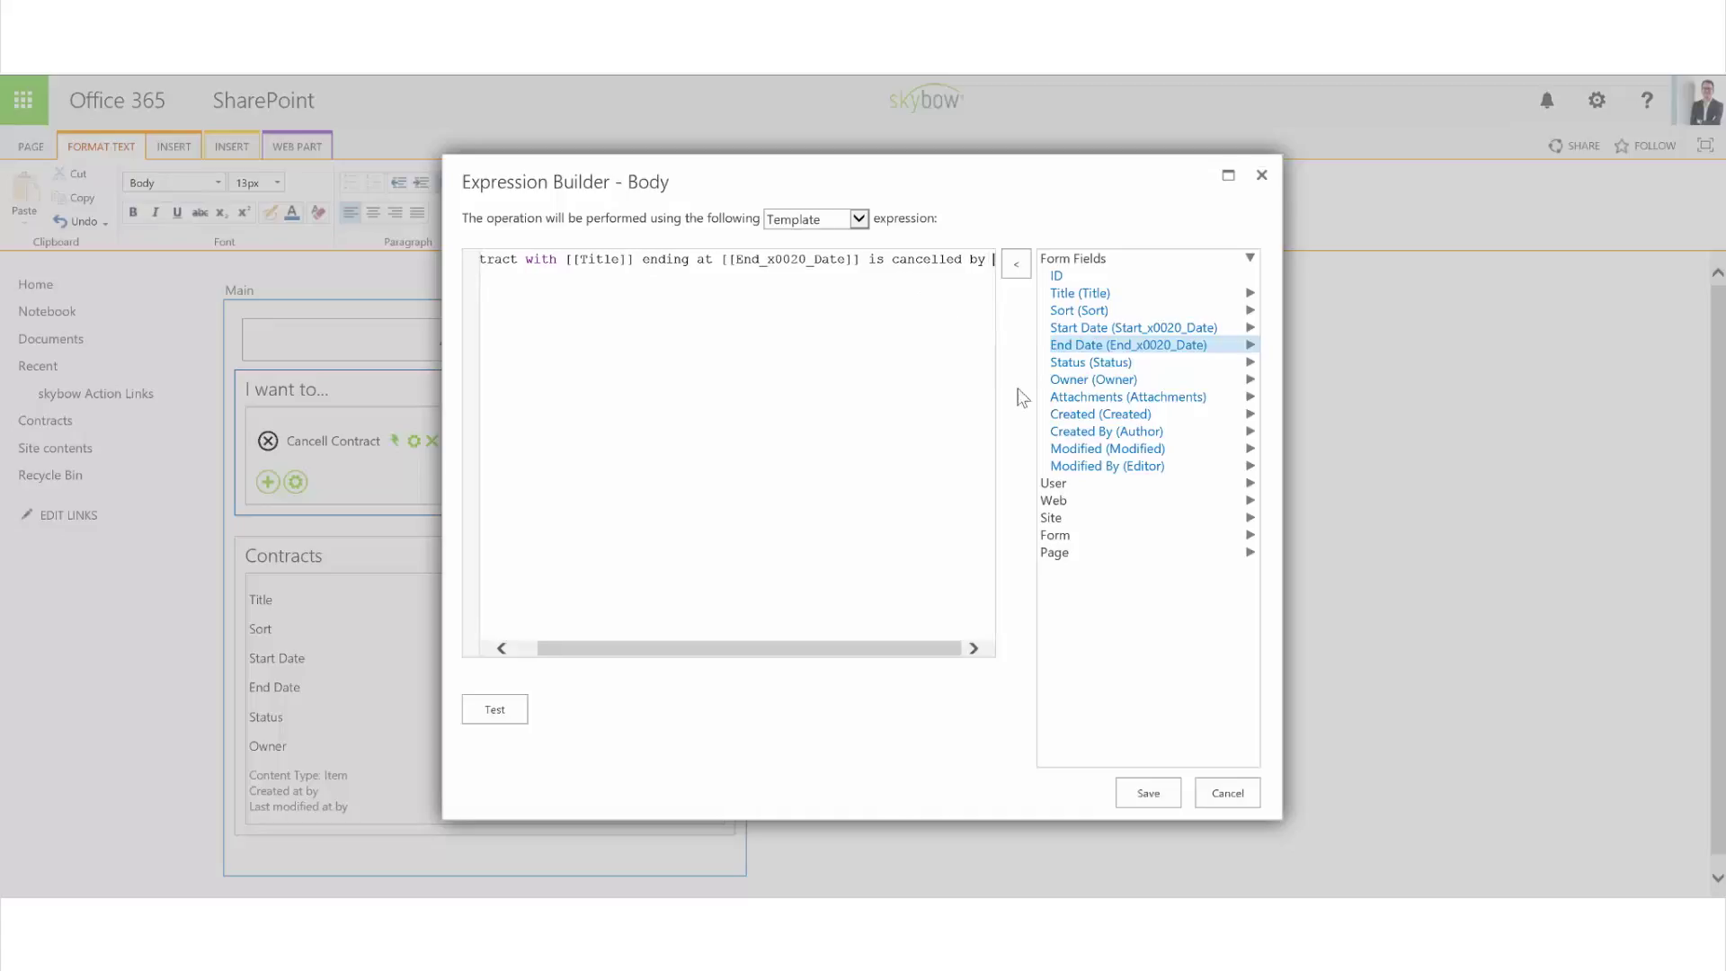
double_click(1057, 489)
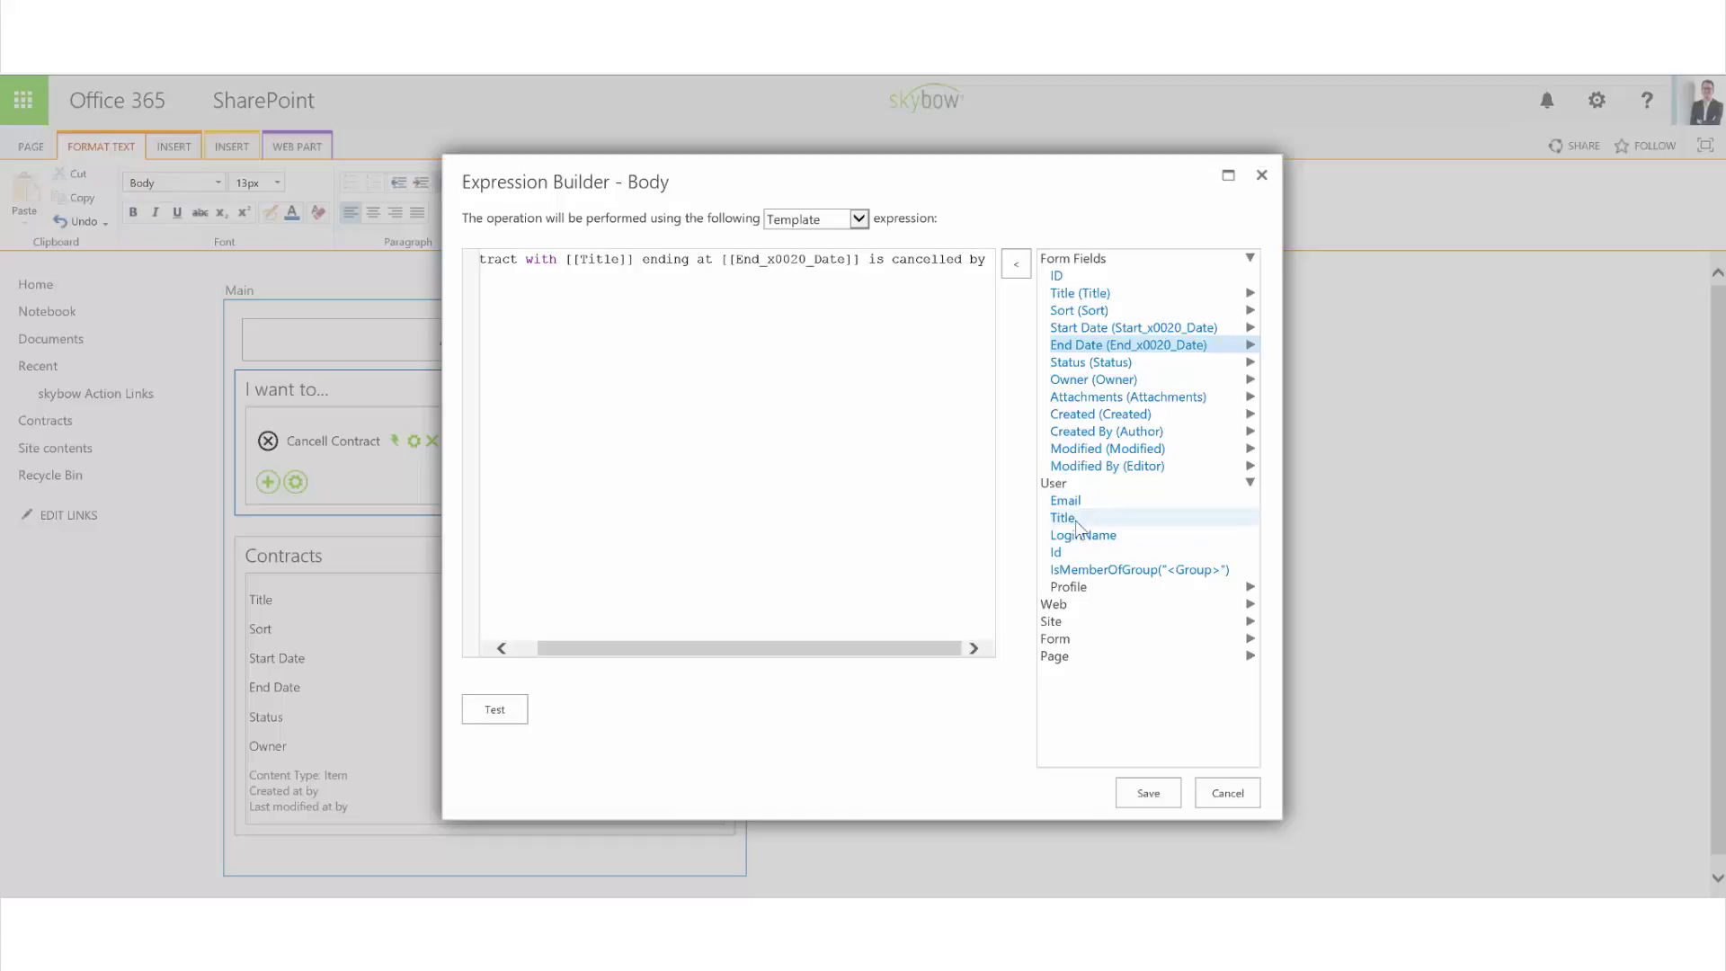
double_click(1062, 518)
click(478, 711)
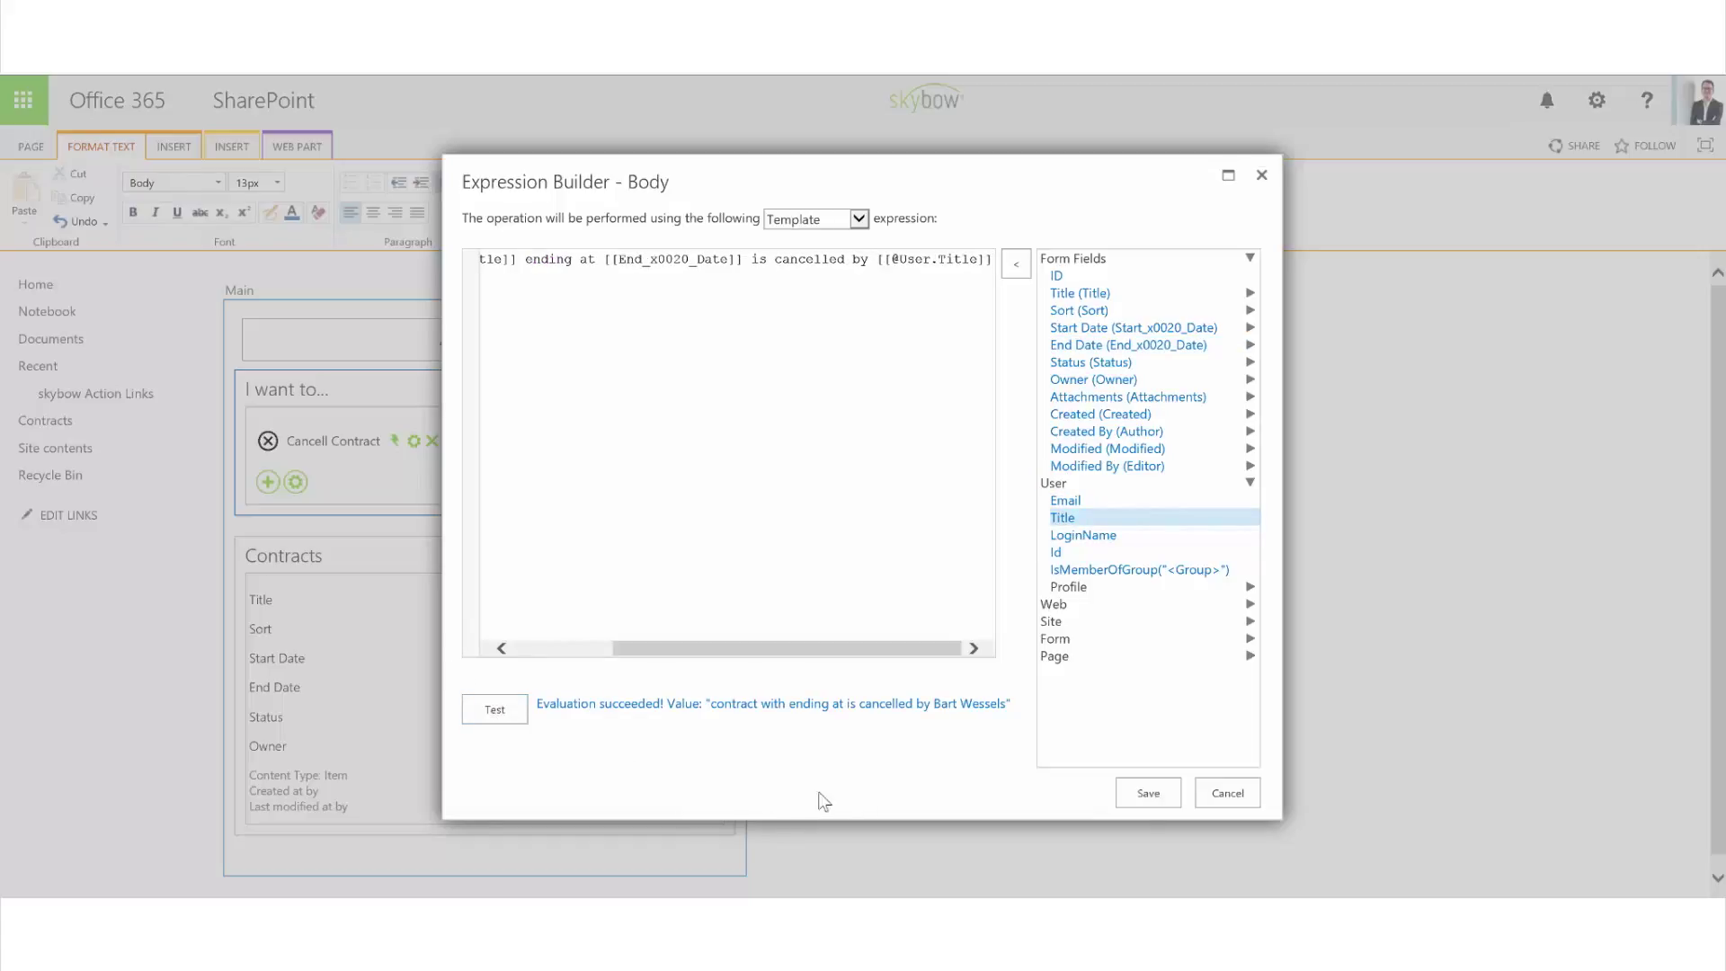
click(1156, 801)
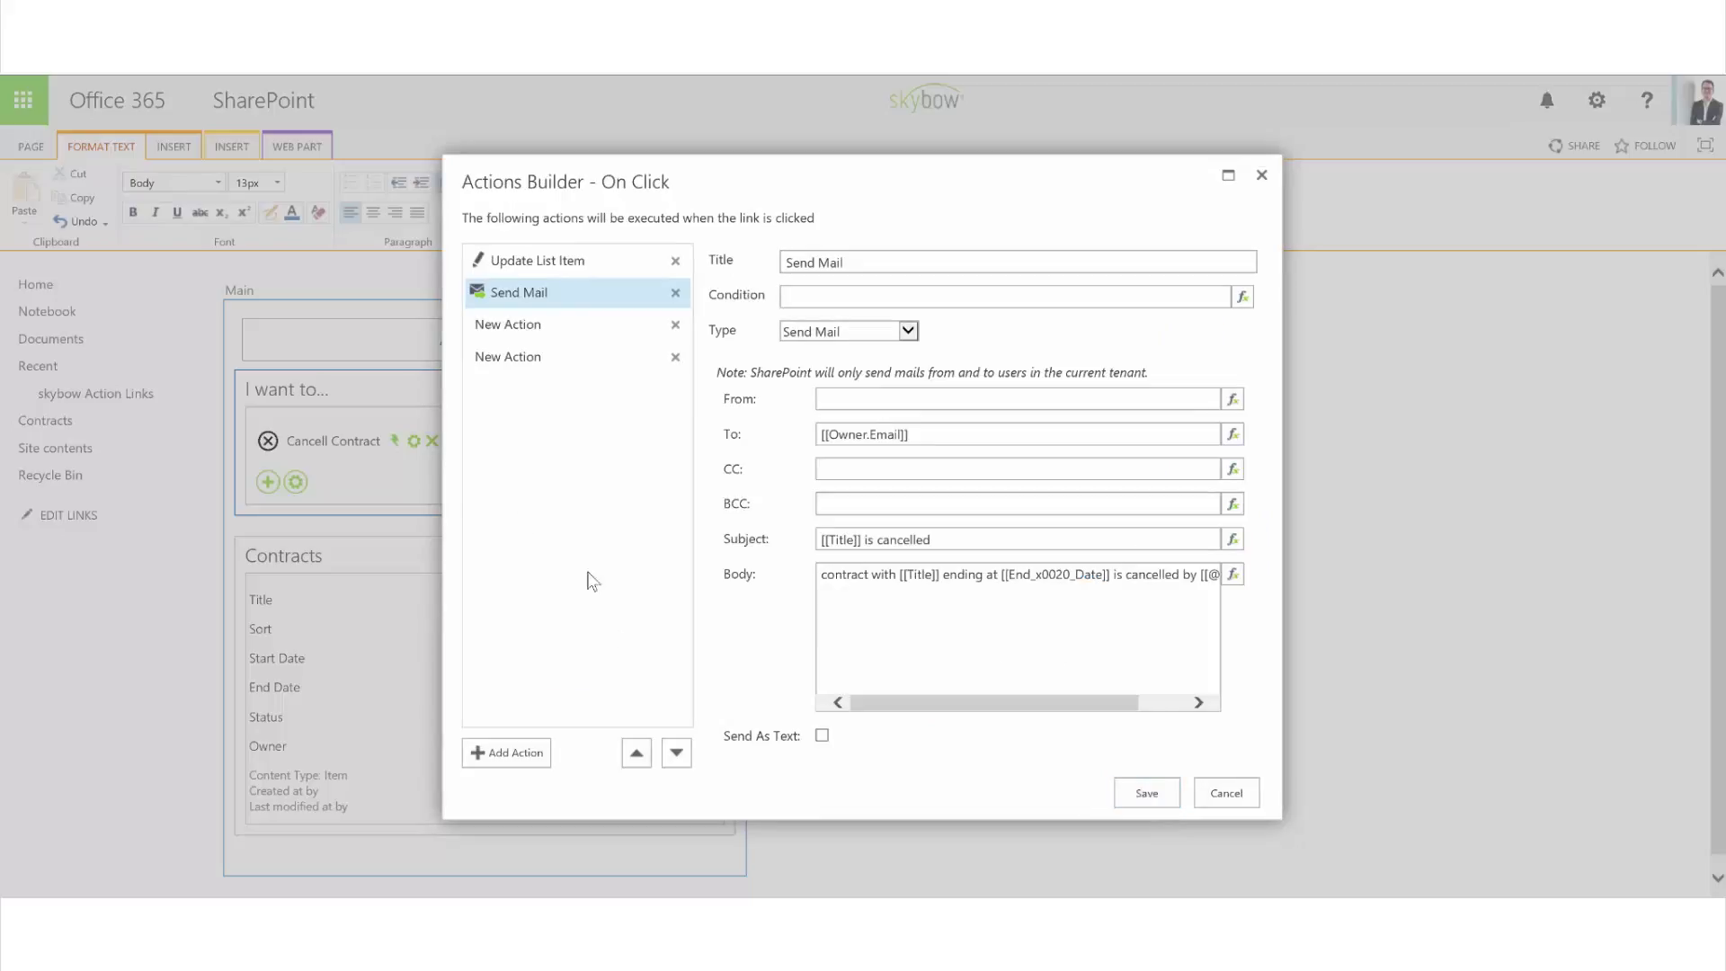
Make the third action a Show Message action displayed as a Status.
click(530, 328)
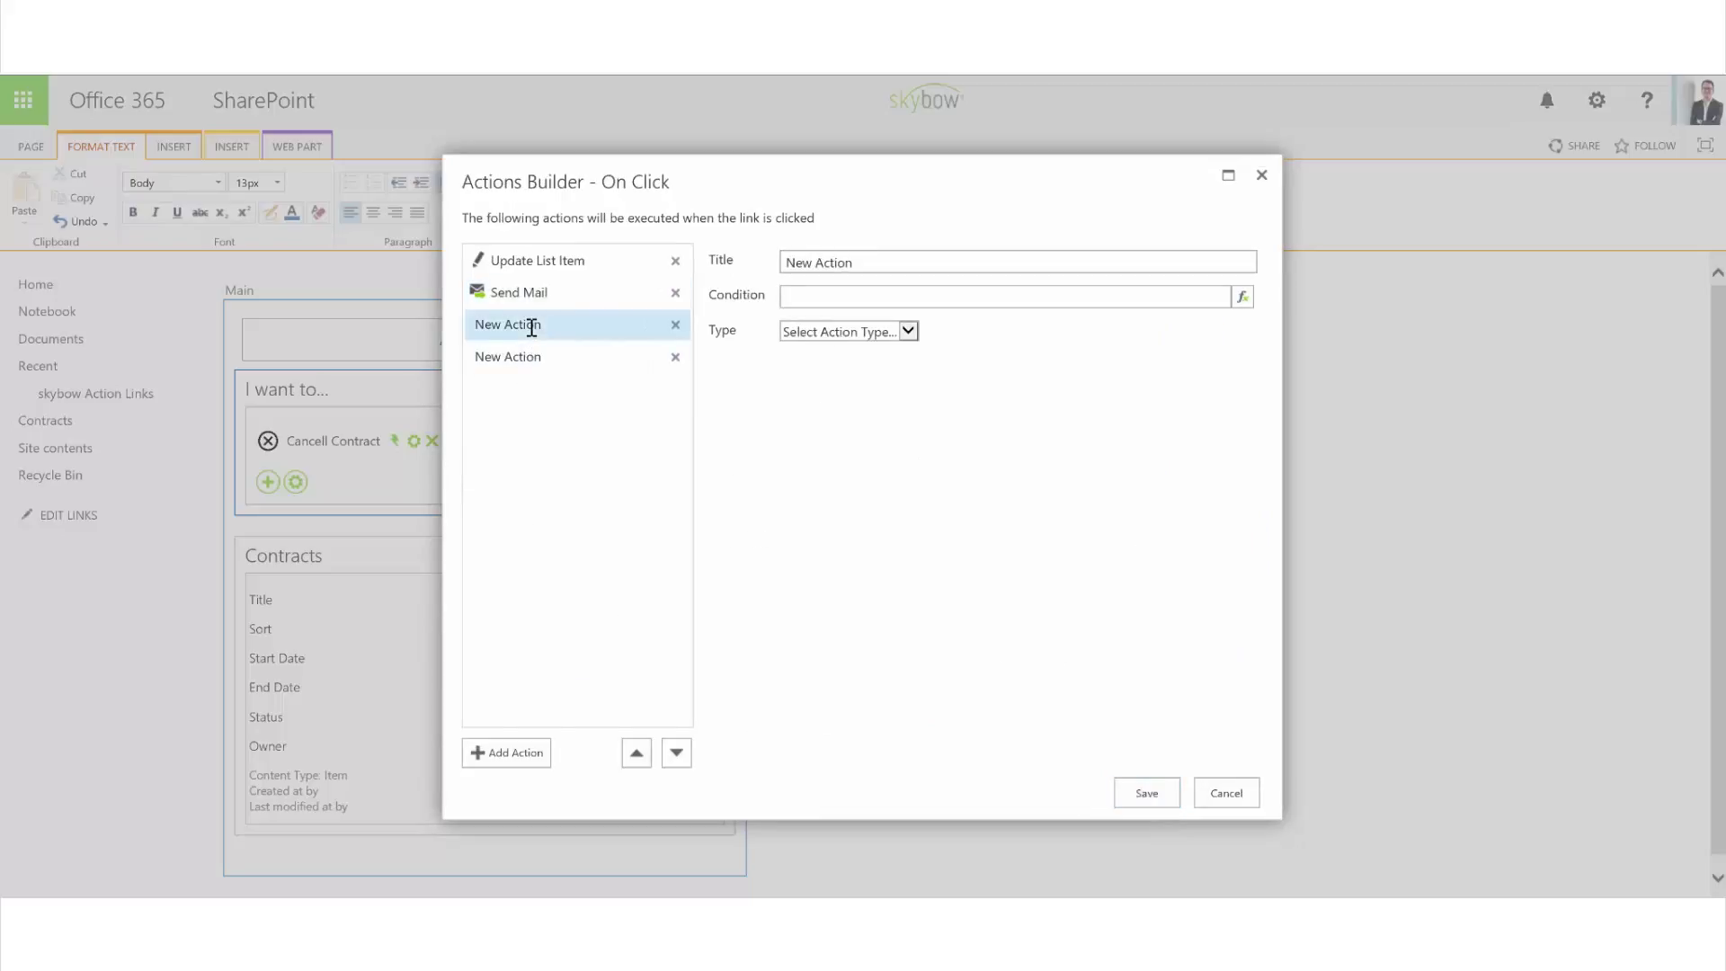
click(861, 334)
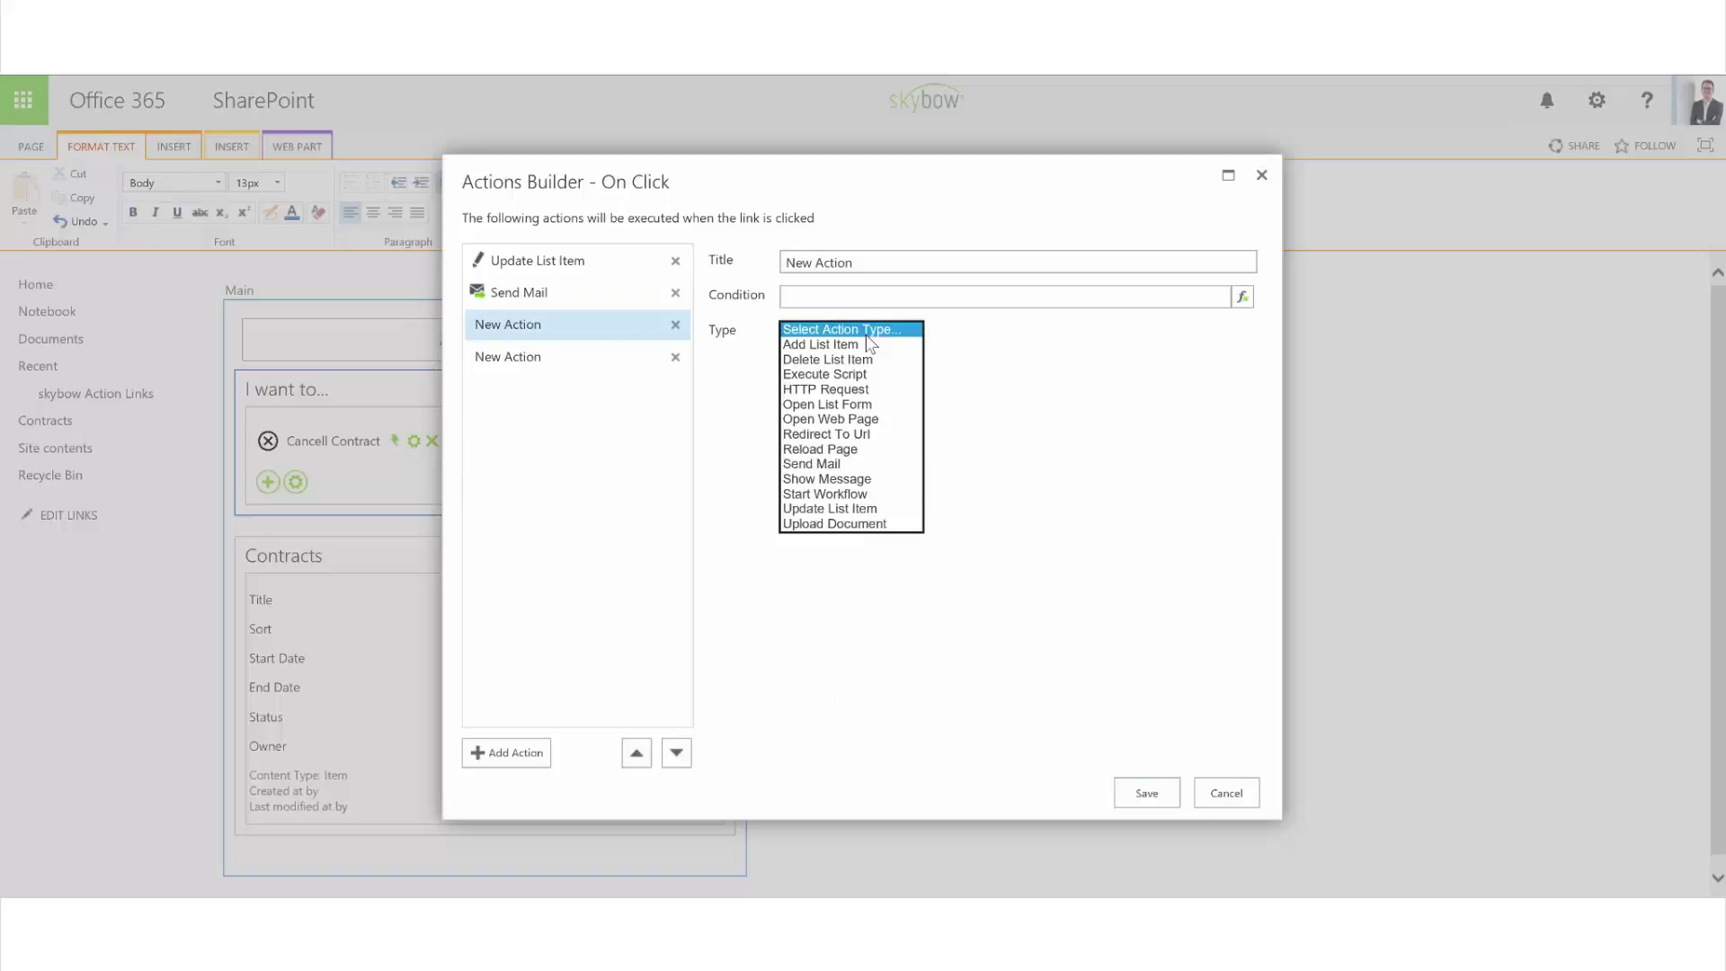
click(845, 481)
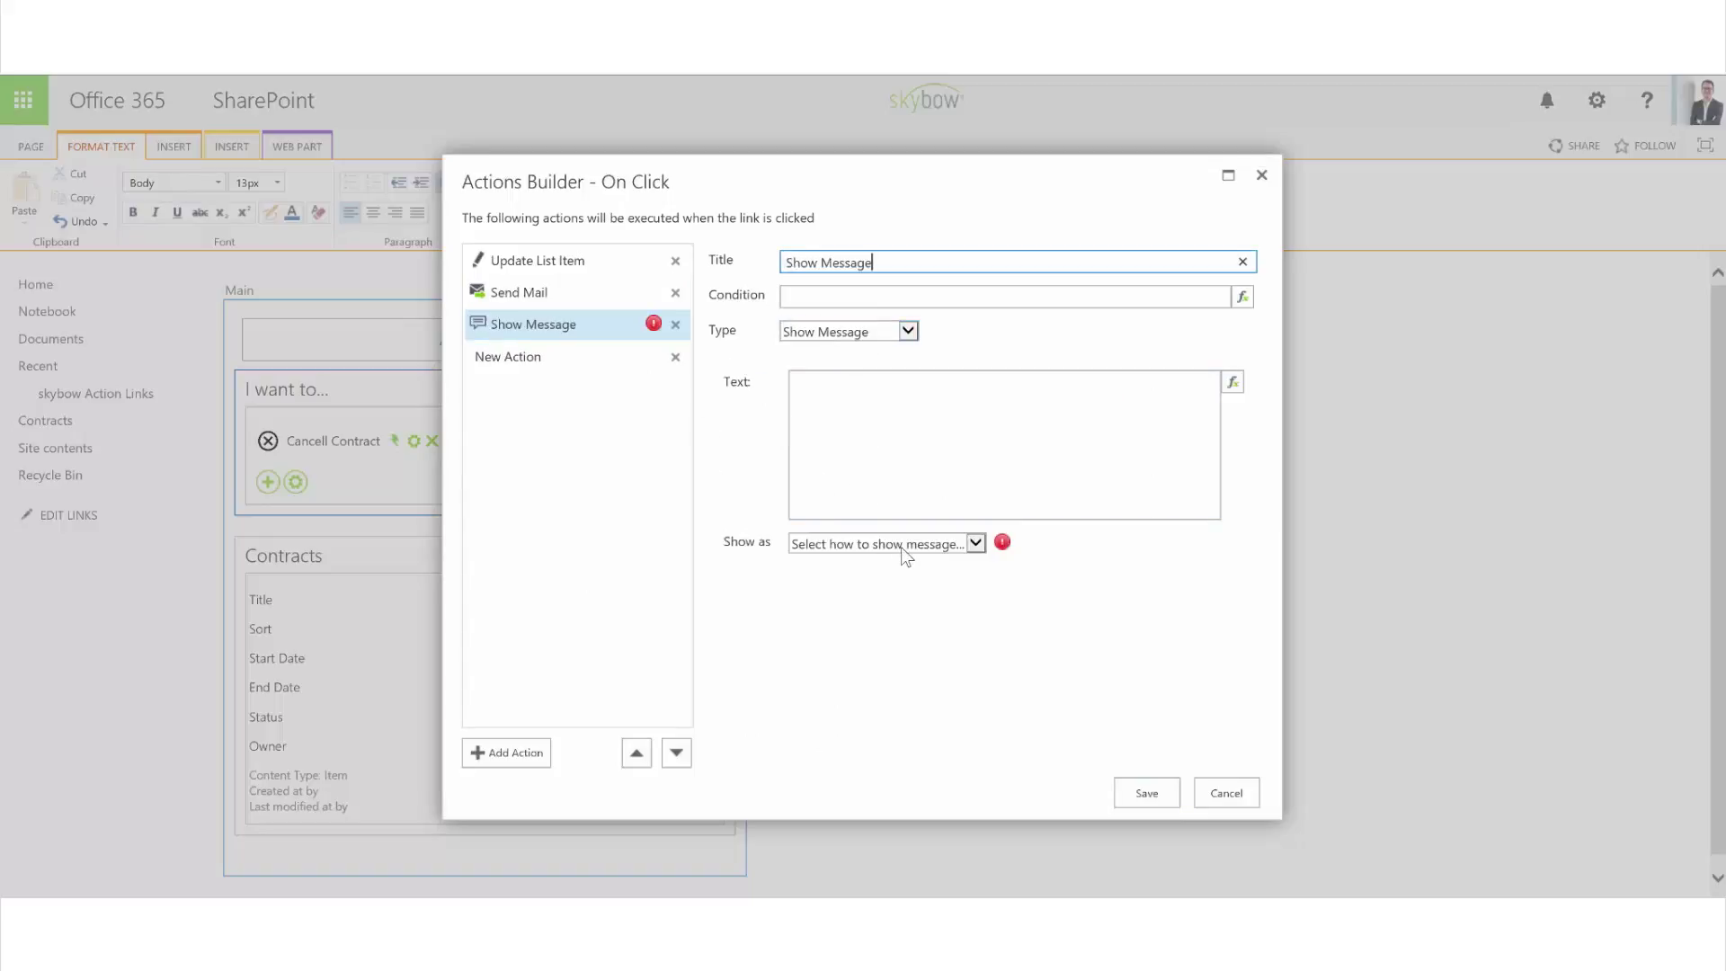
click(901, 547)
click(888, 573)
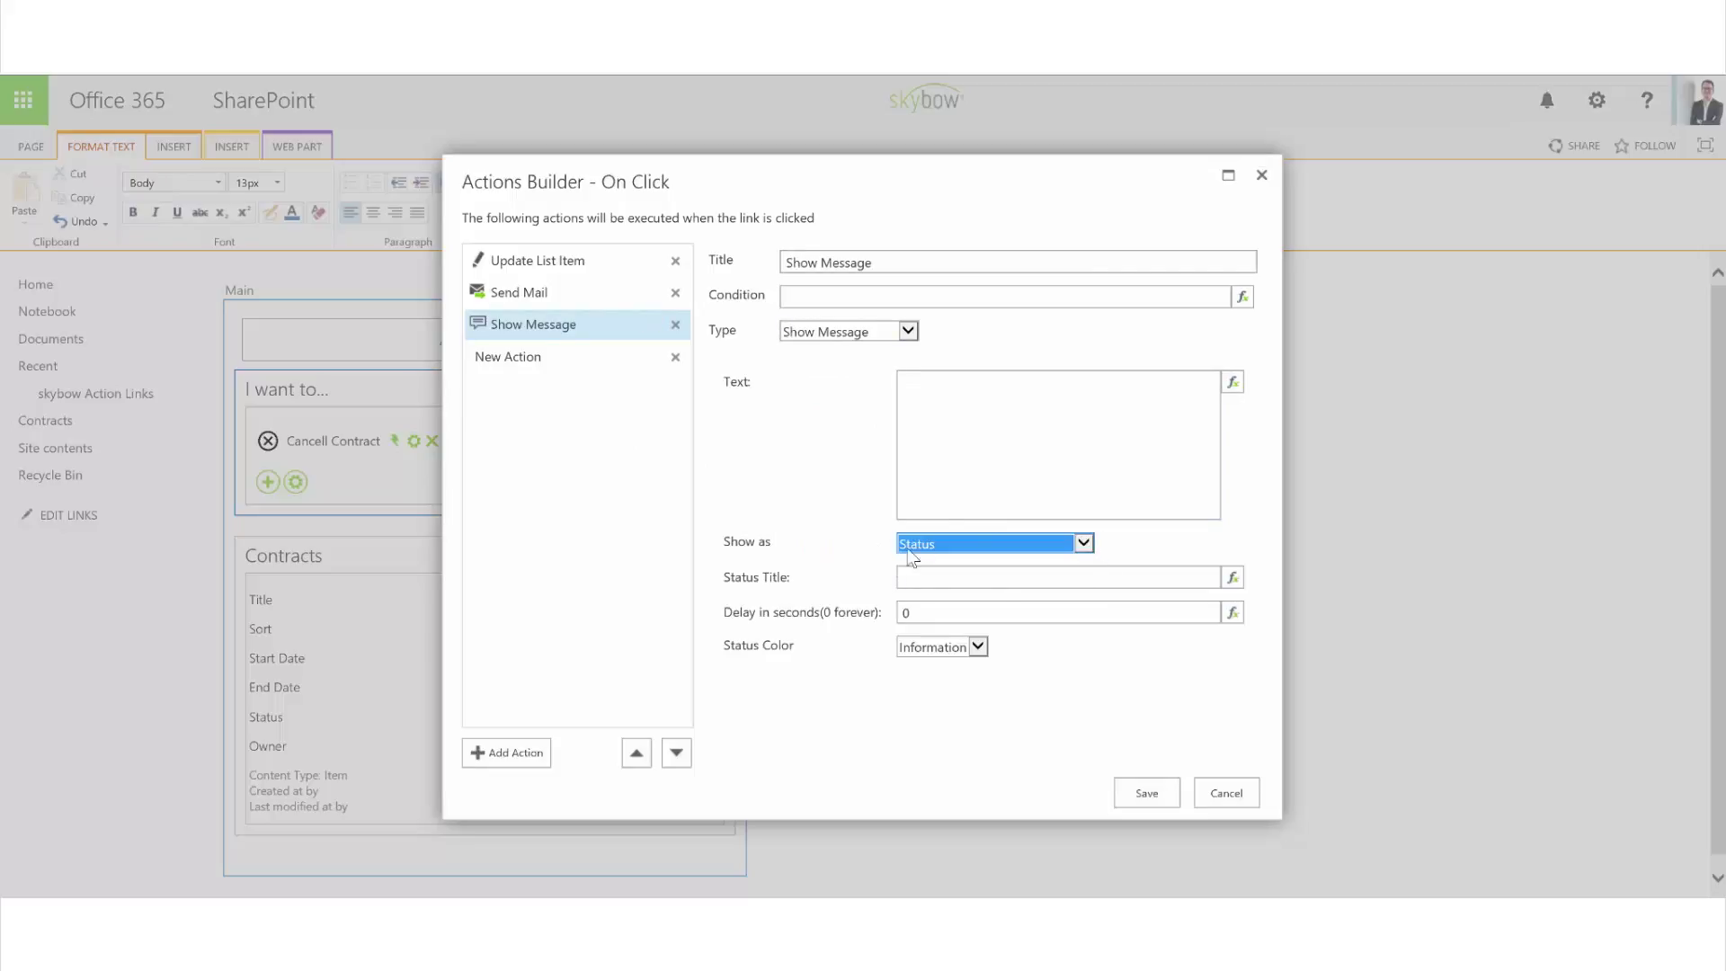
Set the Show Message action's text to the expression "[[Title]] is cancelled".
click(1231, 383)
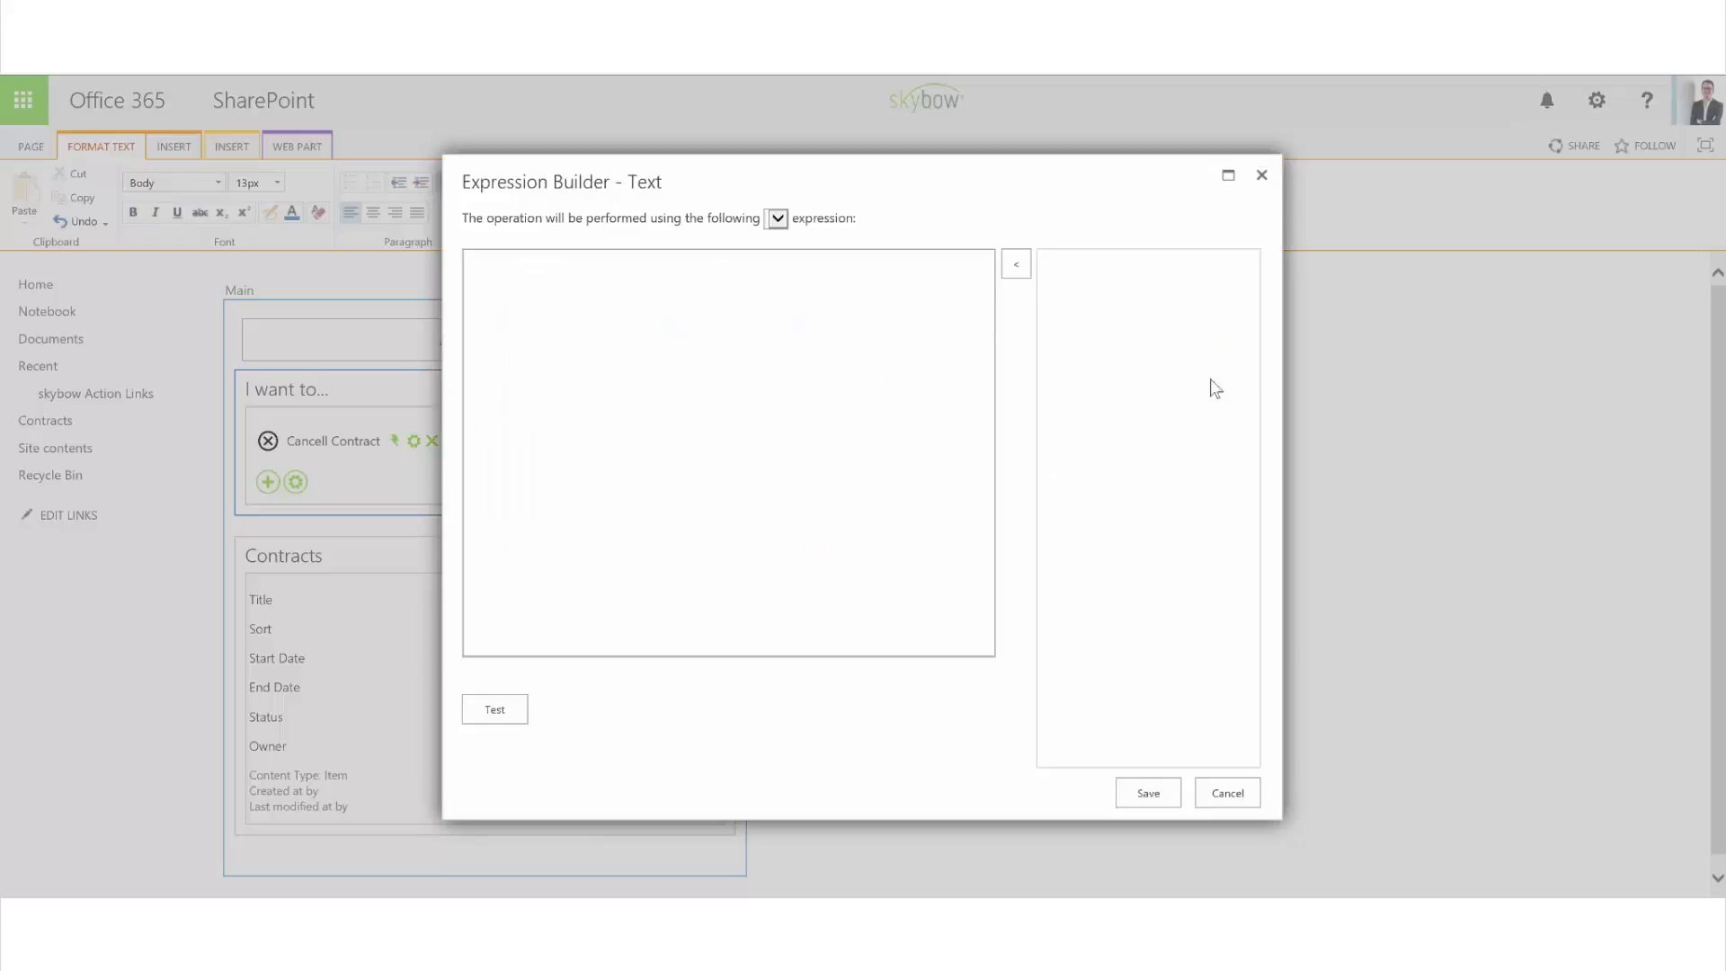
double_click(1080, 294)
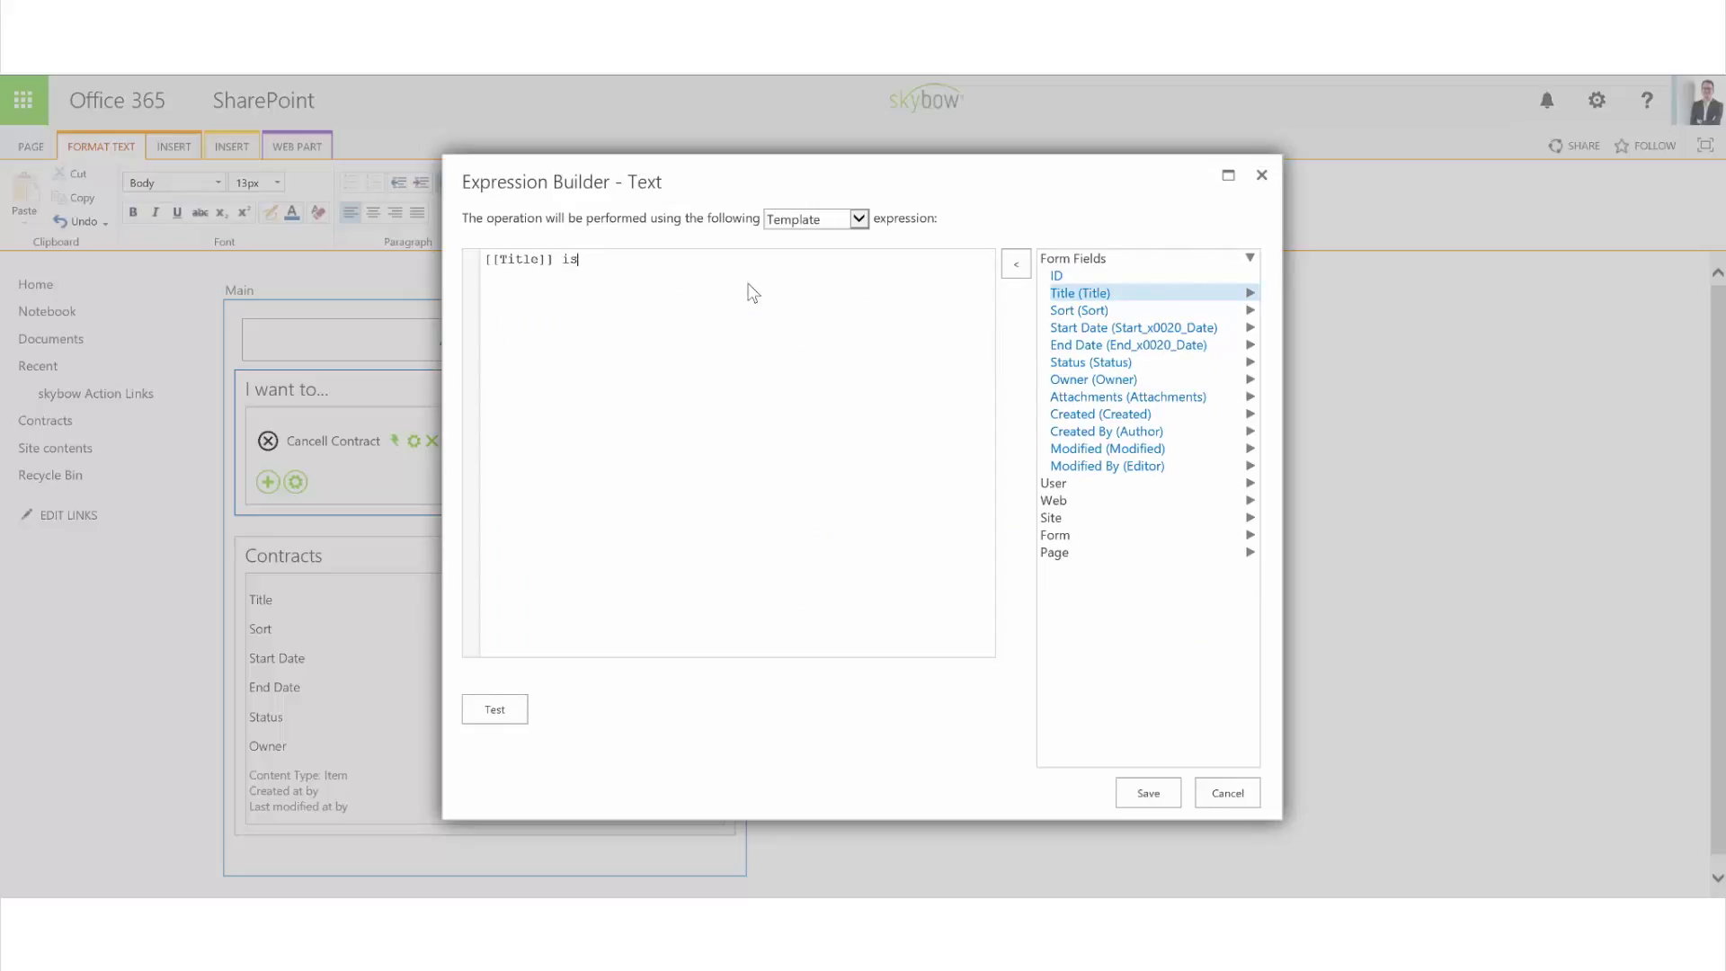
text(is cancelled)
click(1142, 795)
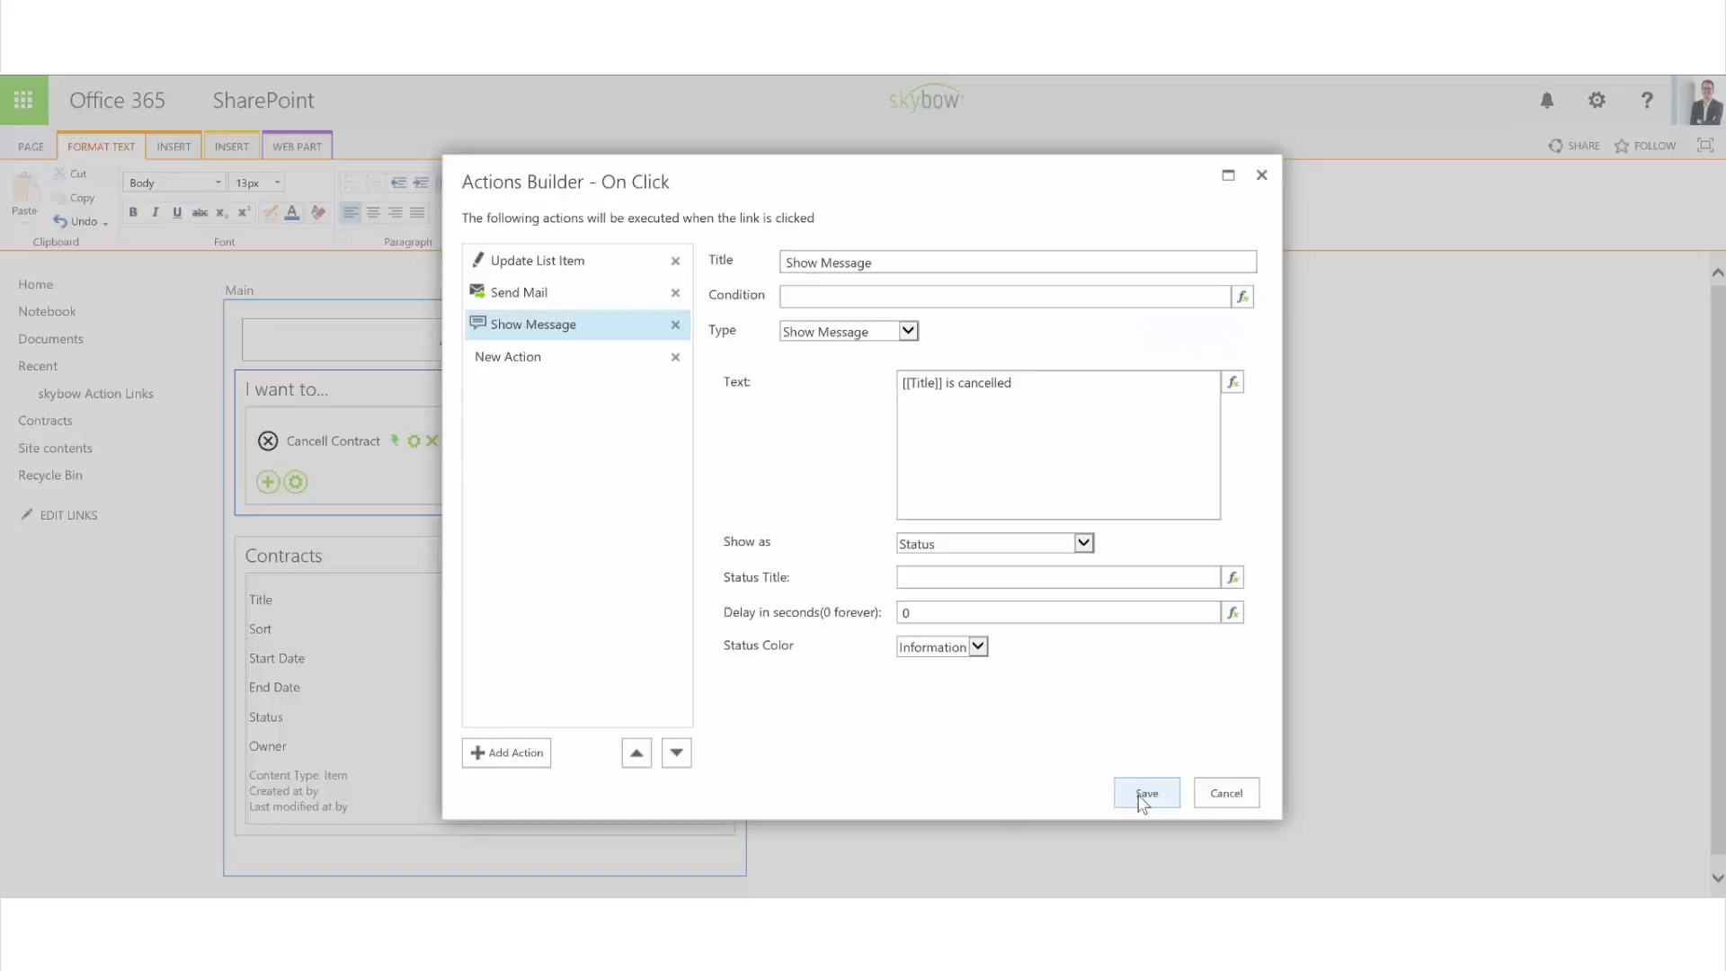
Give the status message a delay of 2 seconds and the Success status color.
double_click(891, 613)
text(2)
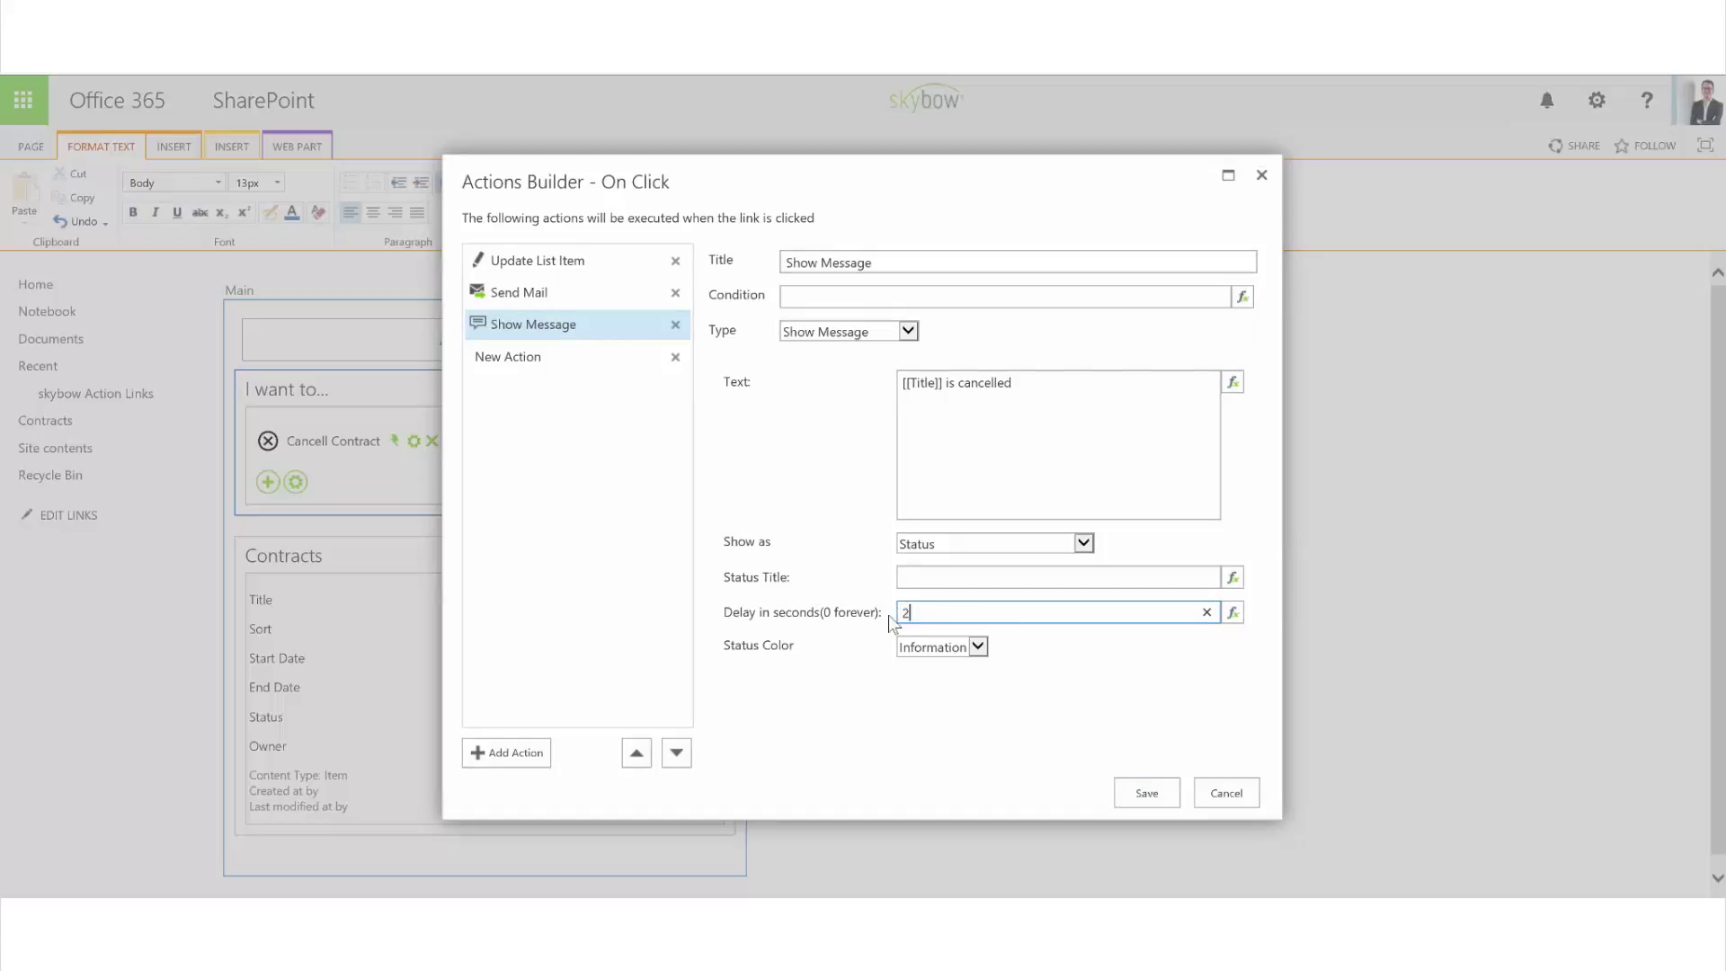
click(944, 649)
click(935, 660)
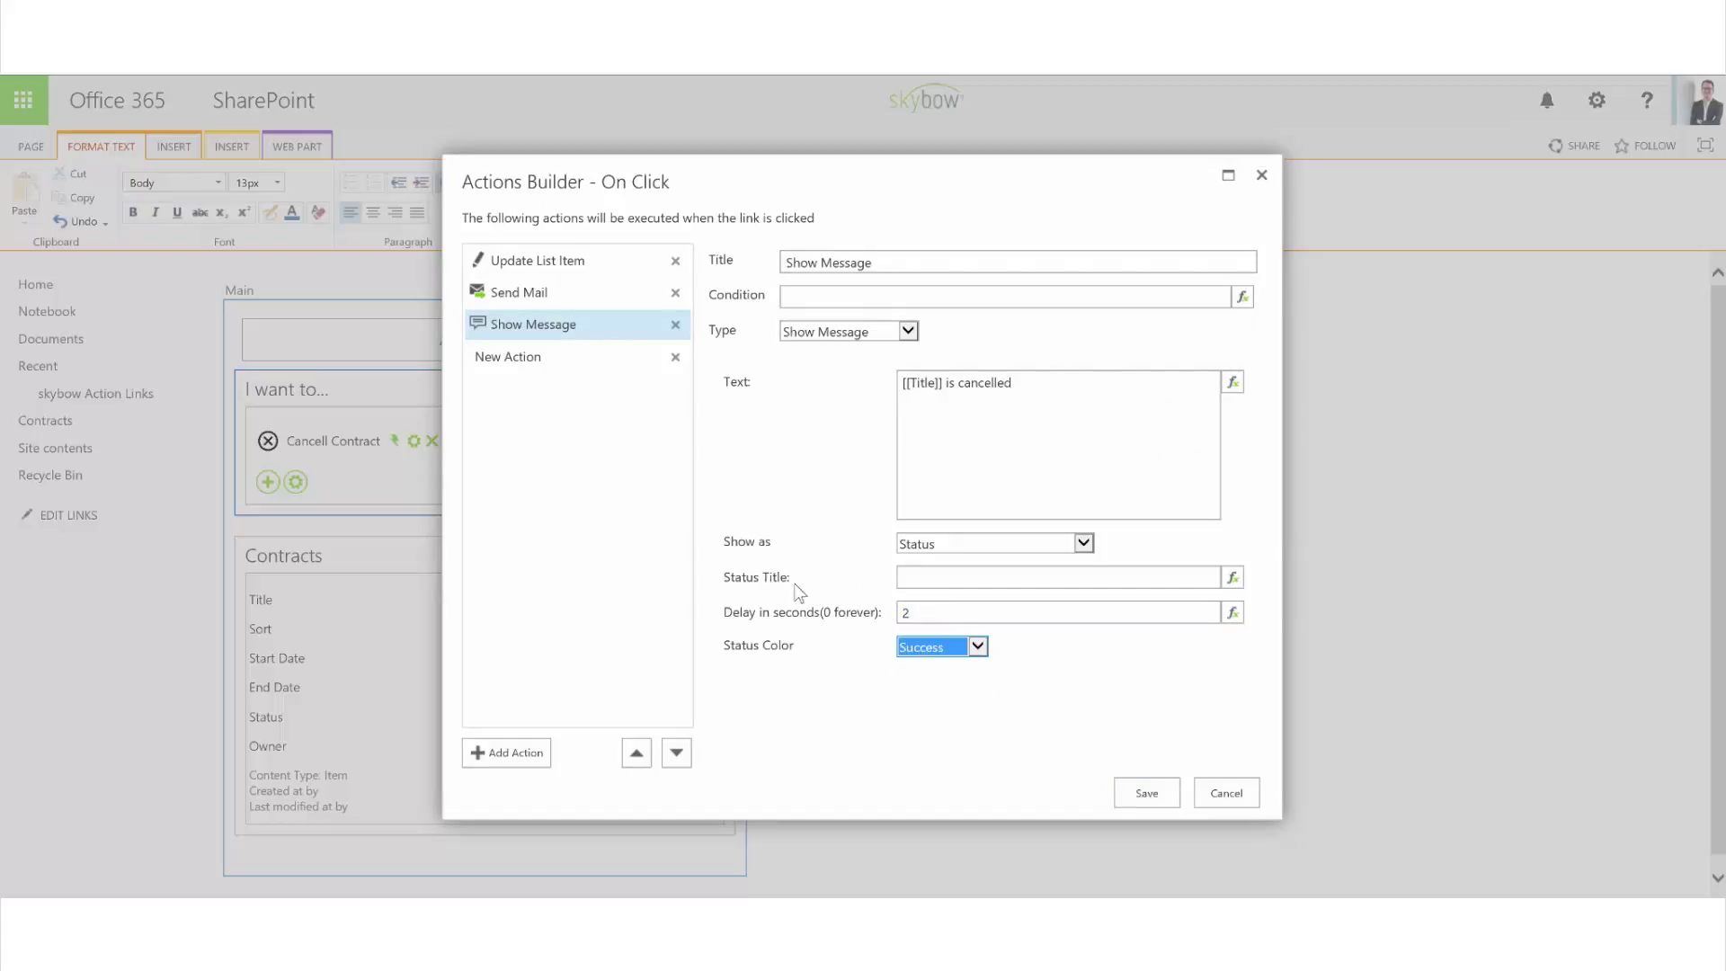
Make the fourth action a Reload Page action and save both the action sequence and the action link status settings.
click(573, 365)
click(854, 333)
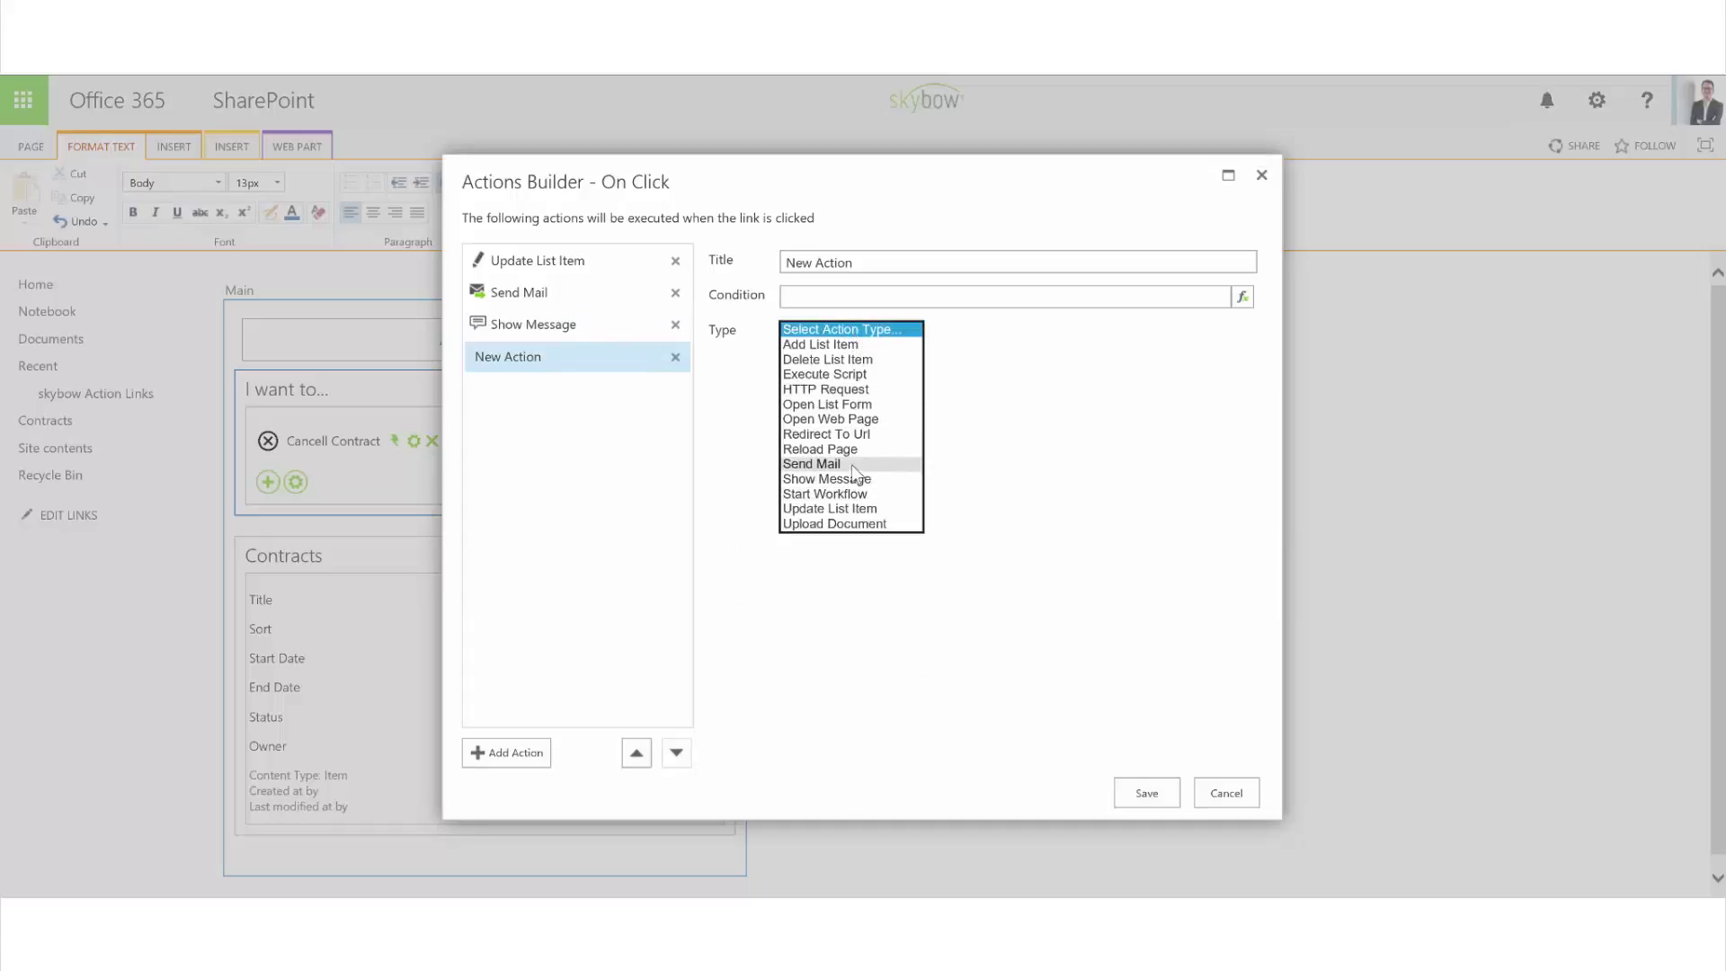
key(Escape)
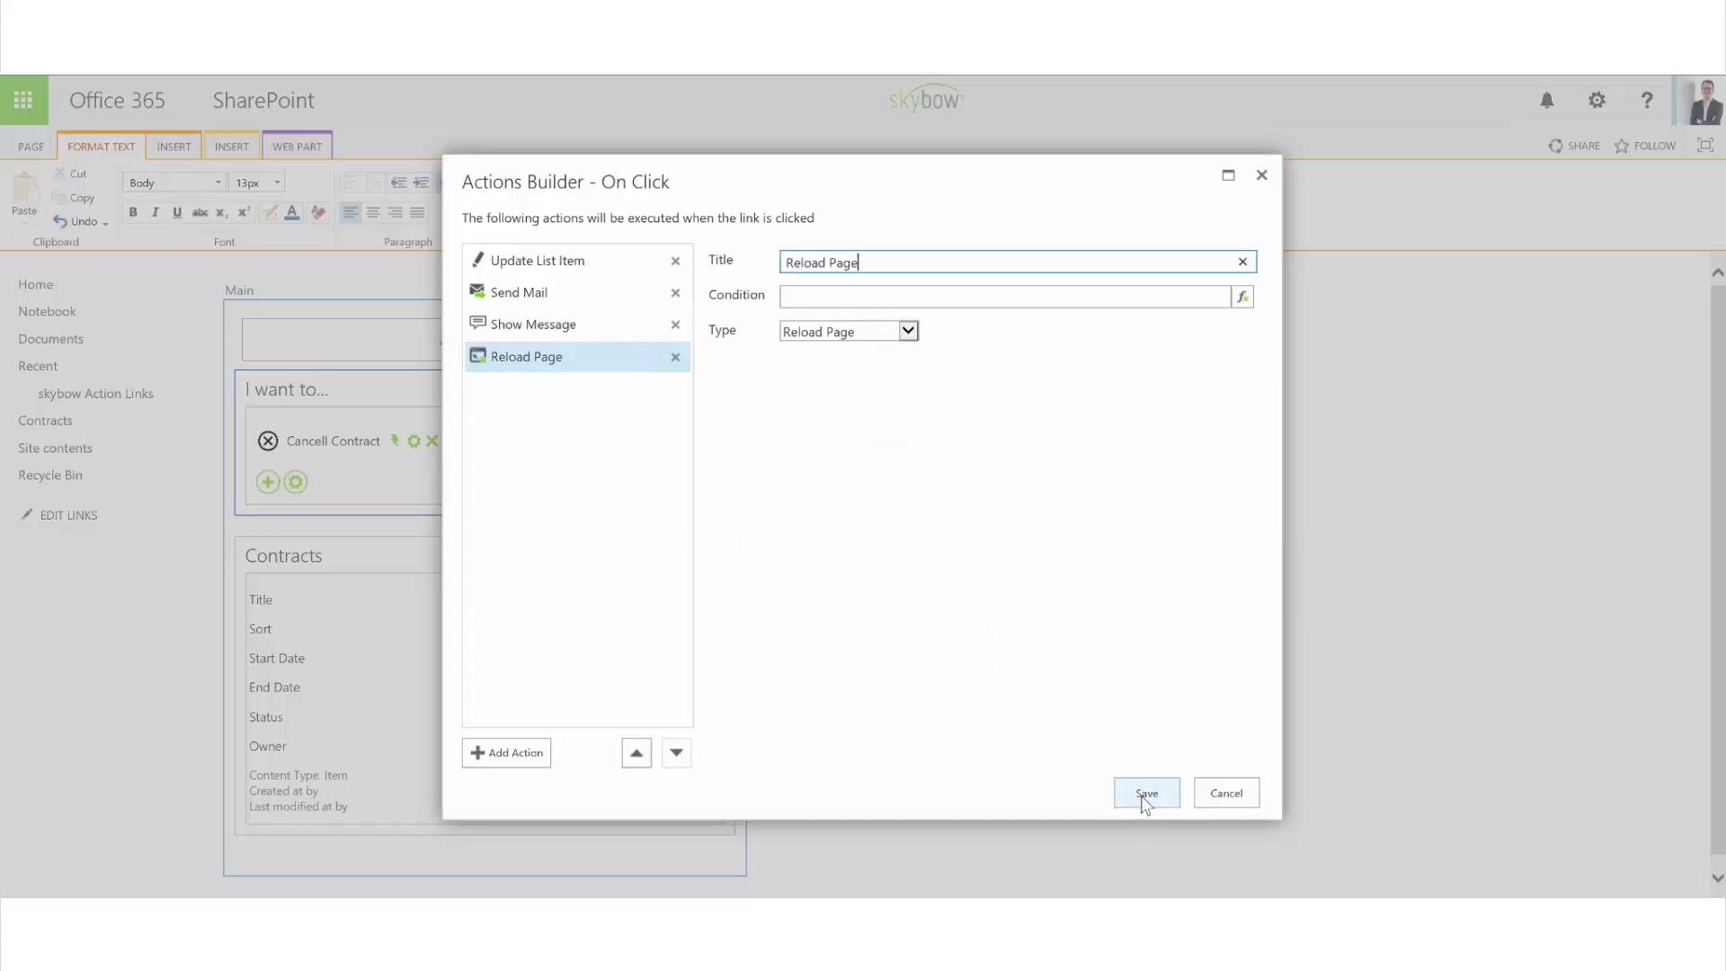
click(1143, 793)
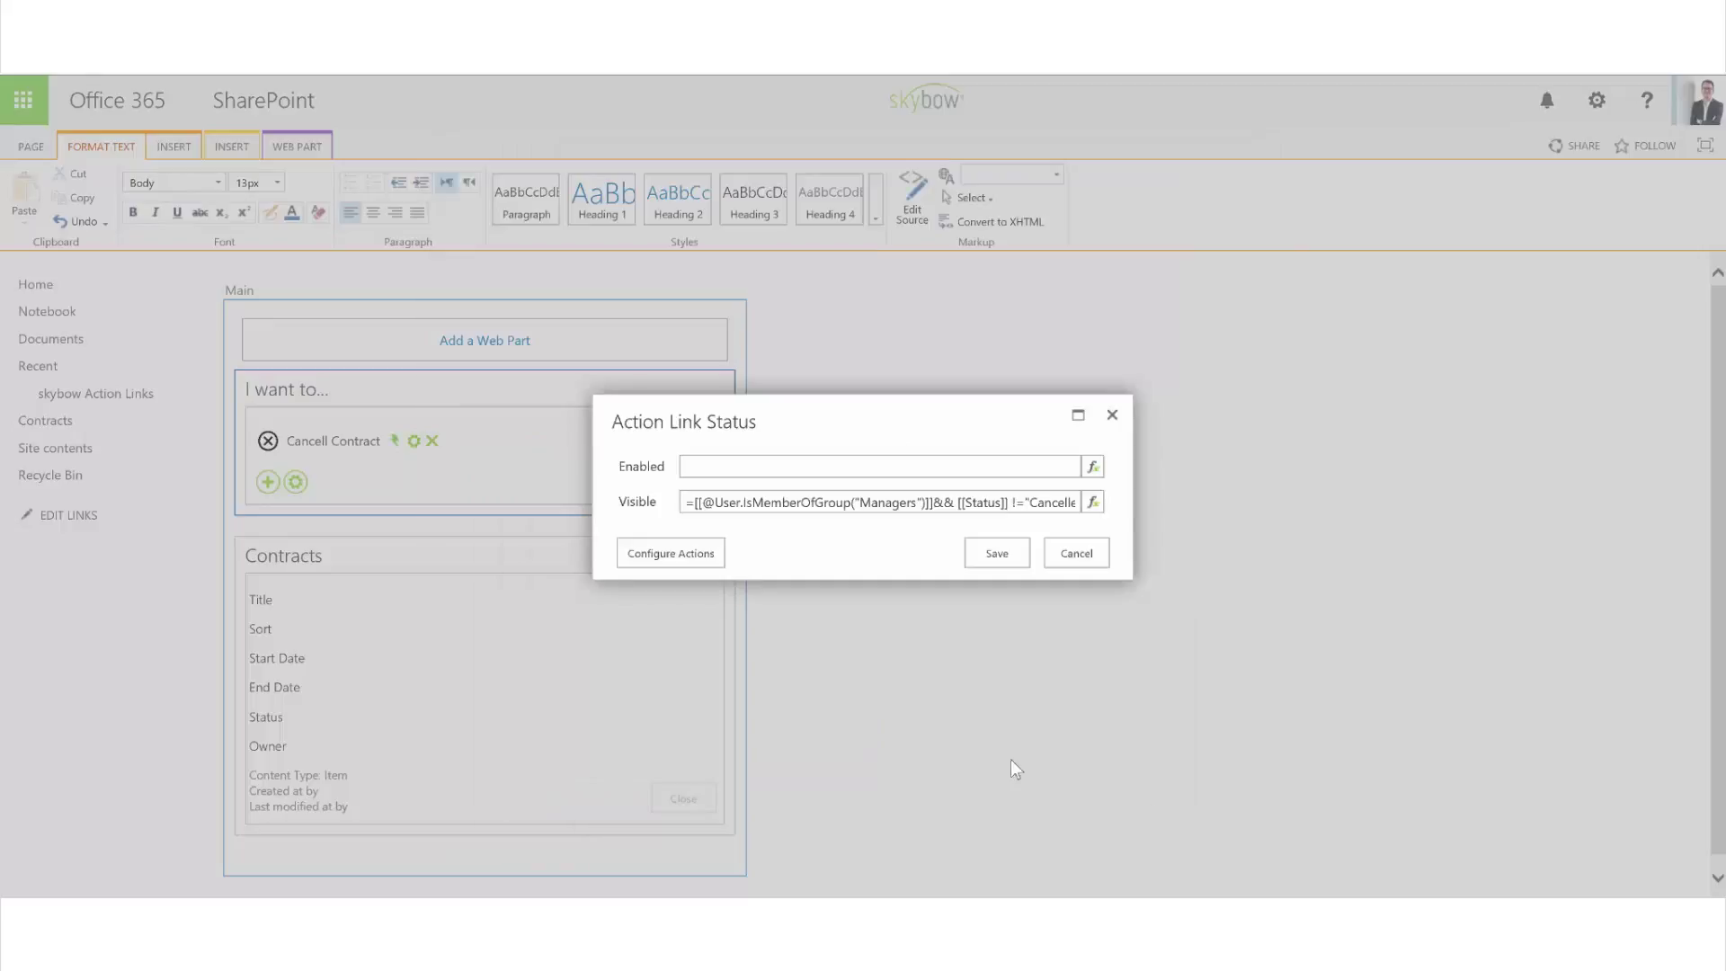
click(996, 553)
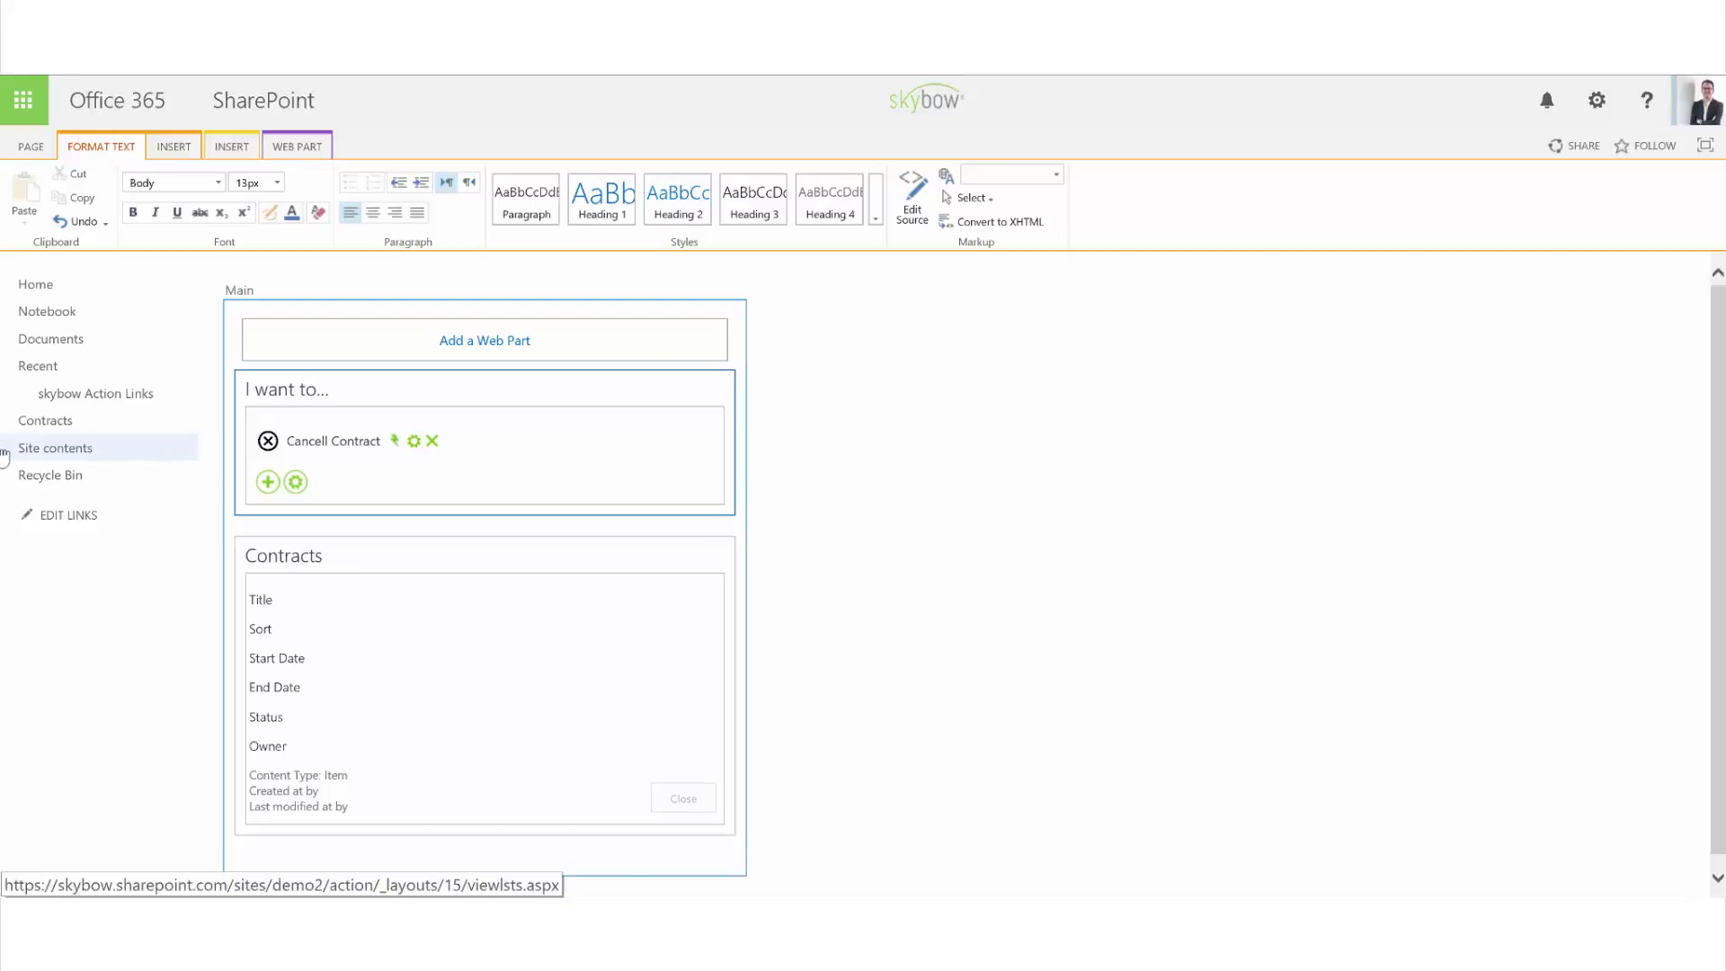
Open the Contoso contract from the Contracts list, run its Cancell Contract link and check the Status field.
click(30, 422)
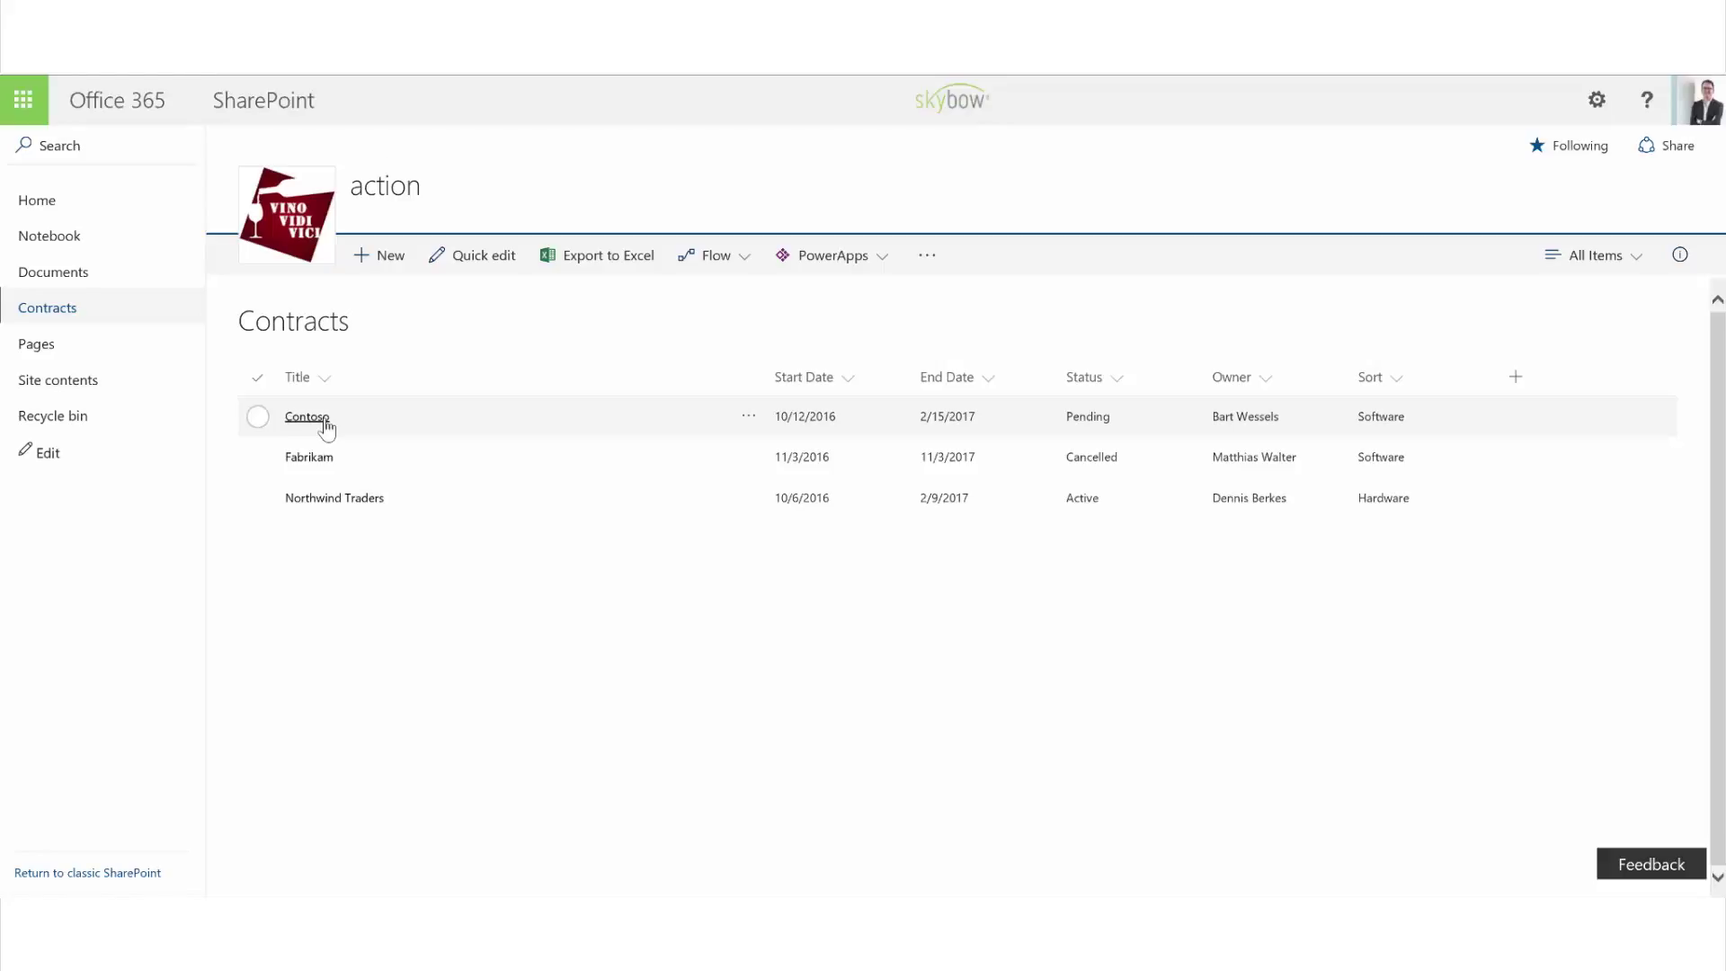
click(306, 417)
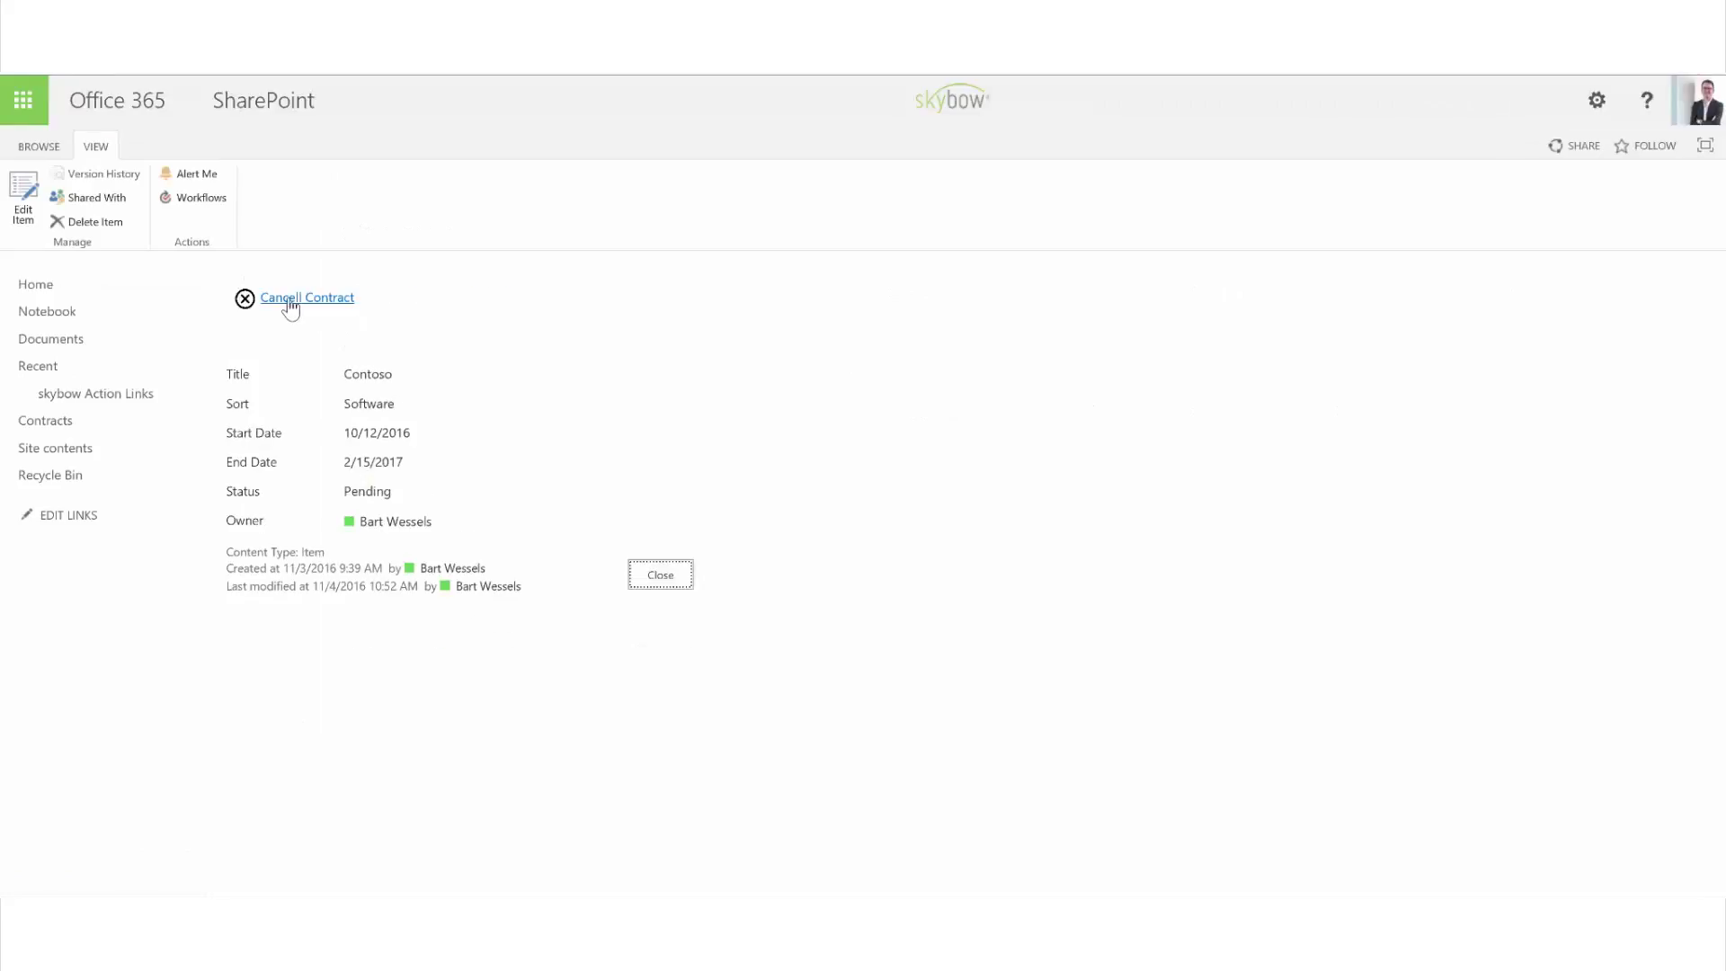
drag(342, 491, 401, 497)
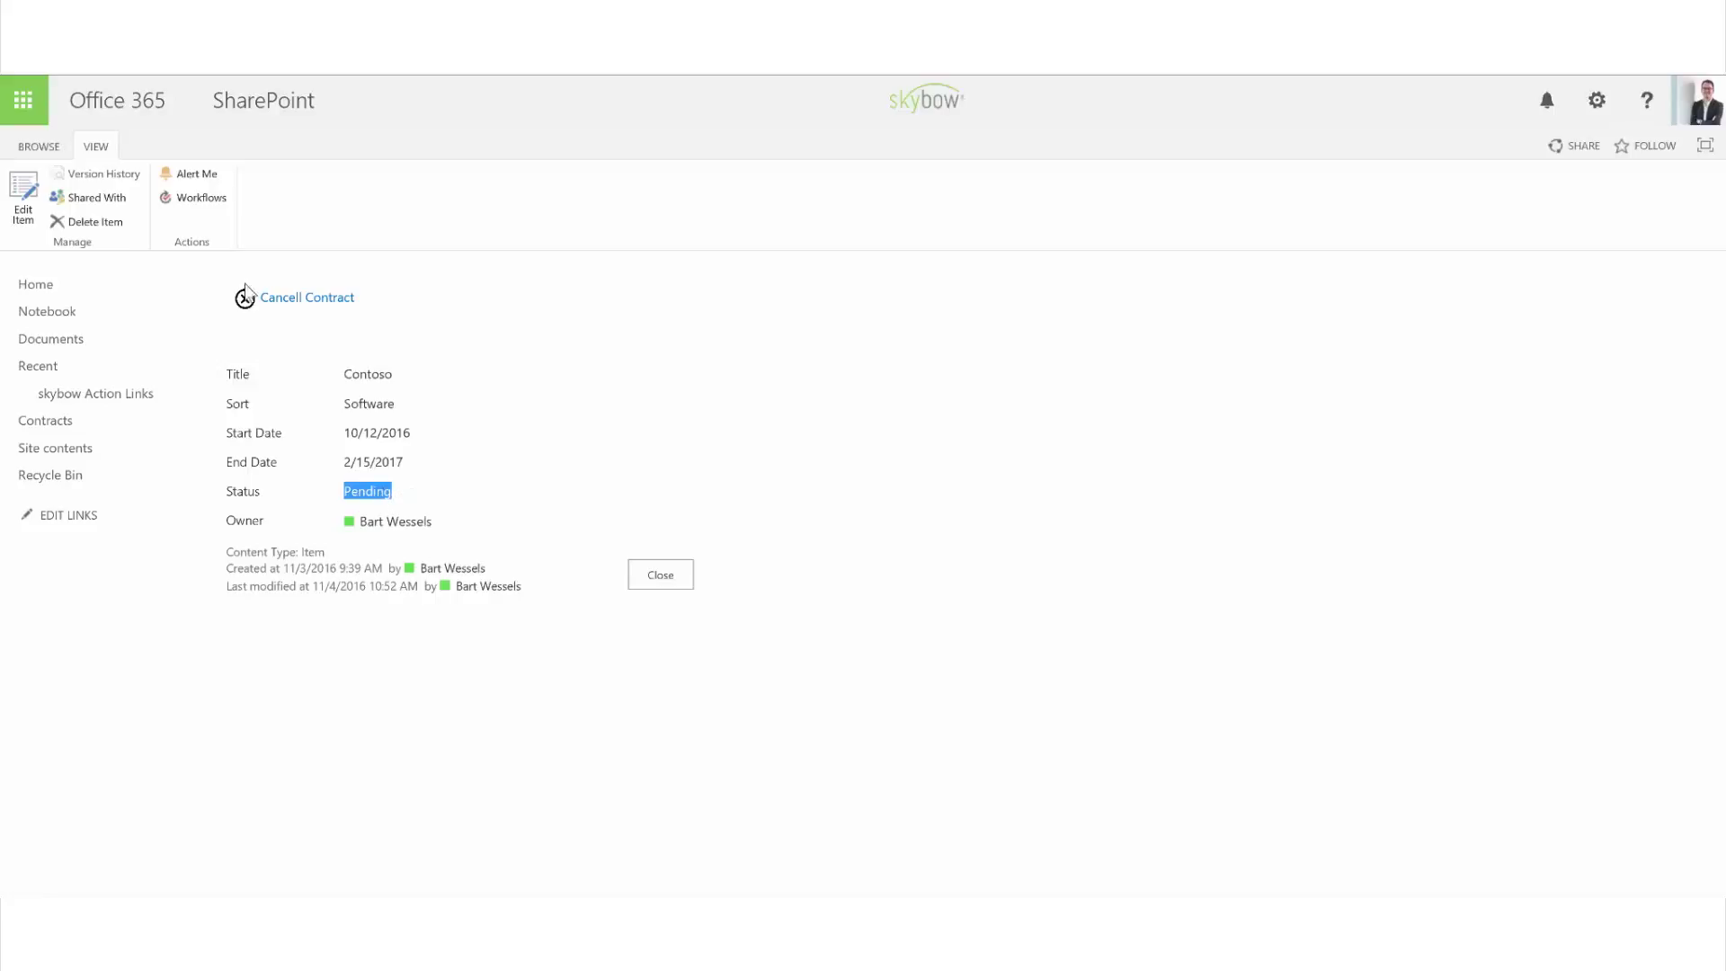
click(298, 305)
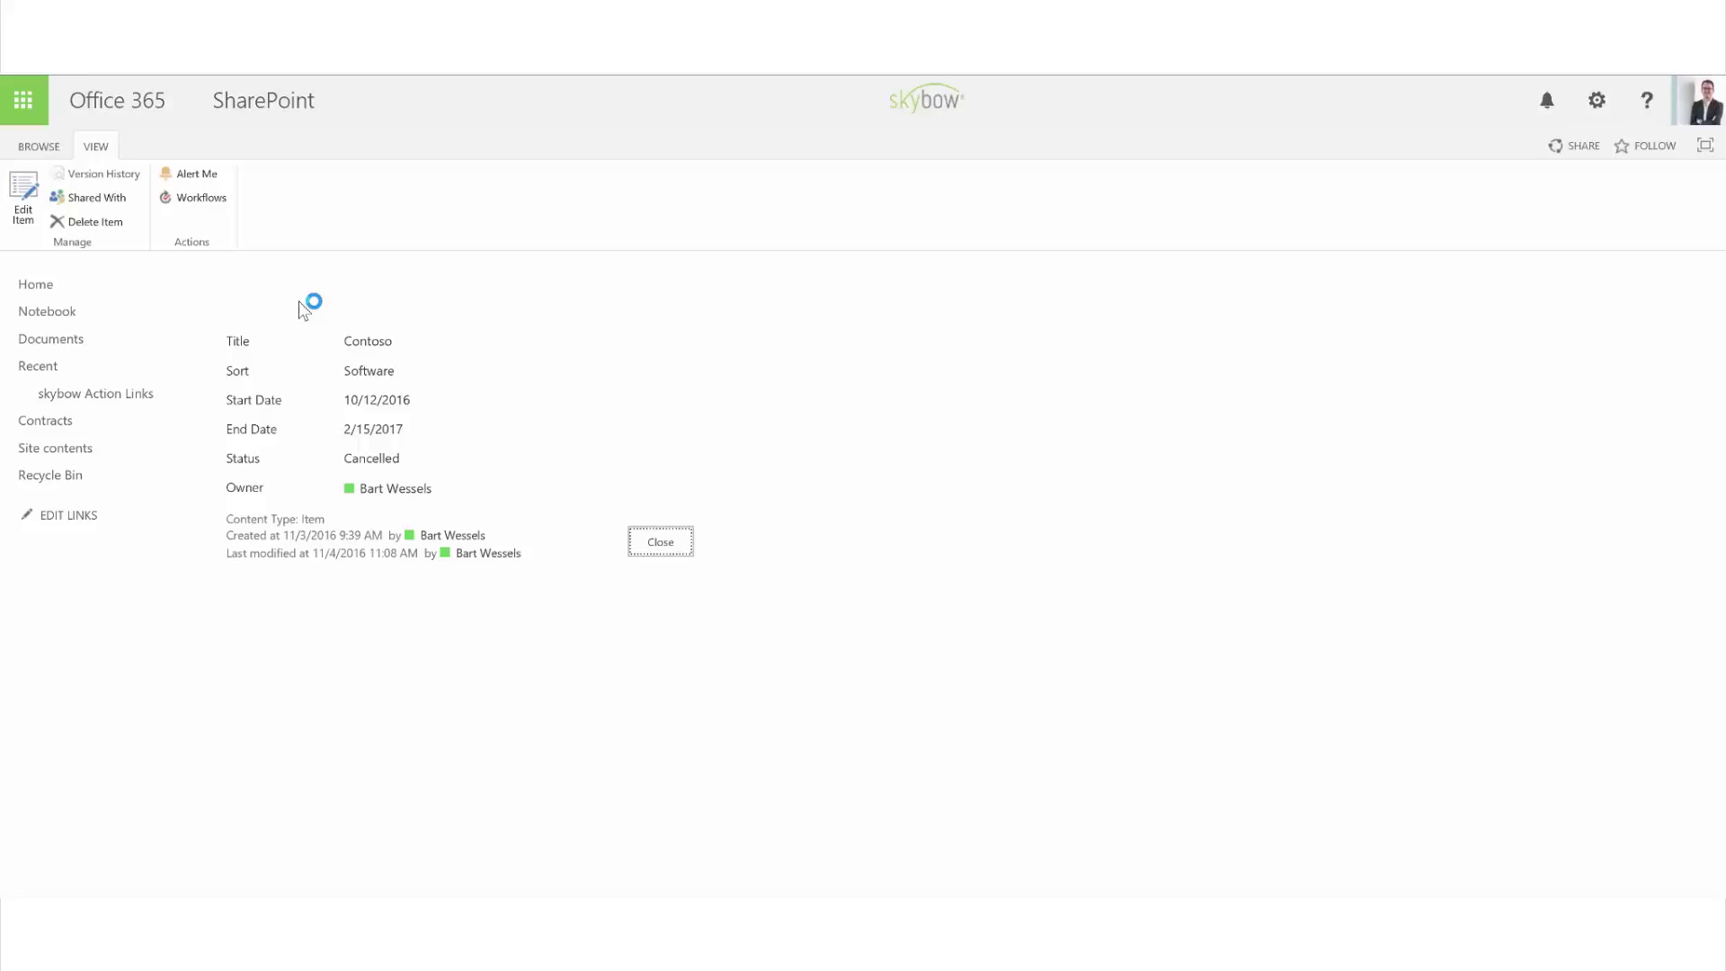
drag(320, 466, 451, 474)
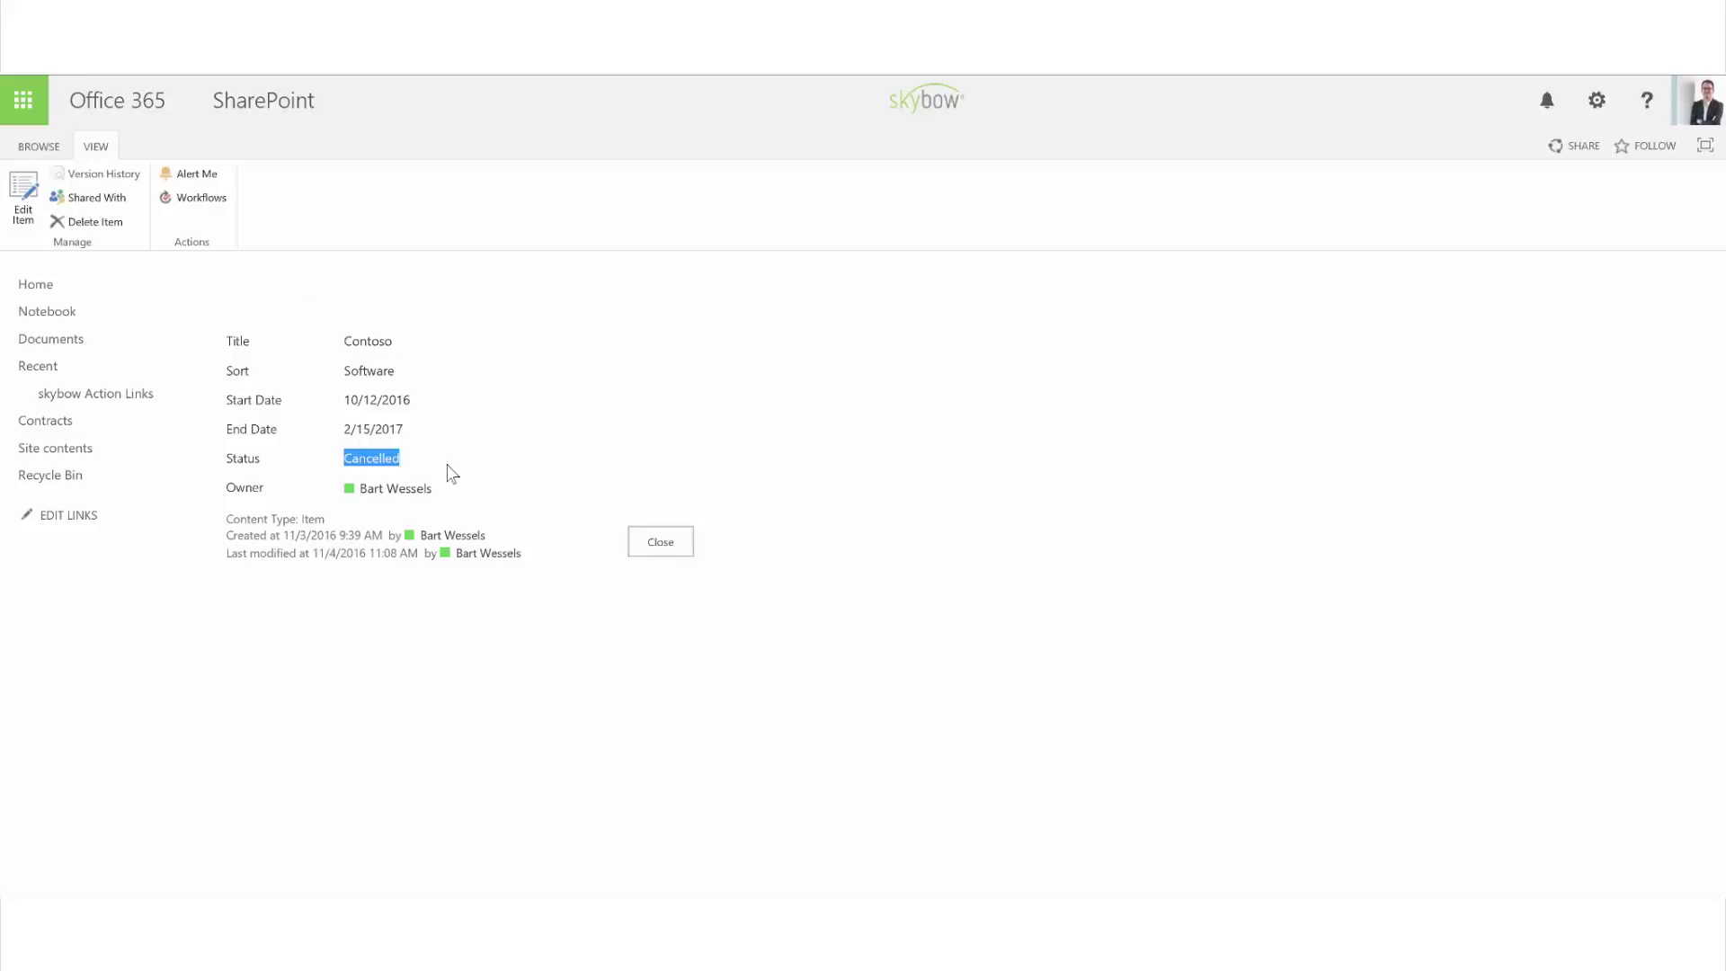